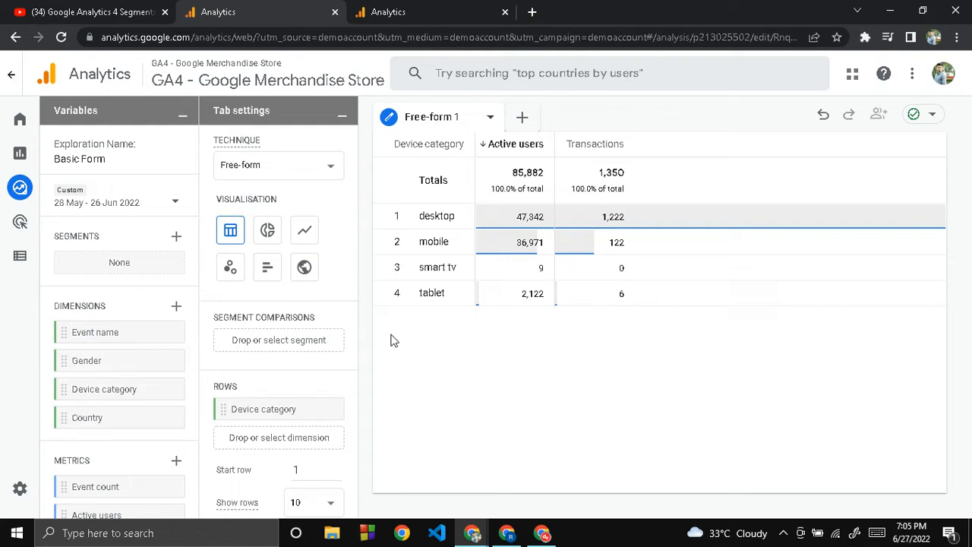
{"action": "scroll", "coordinate": [265, 326], "scroll_direction": "down", "scroll_amount": 3}
{"action": "scroll", "coordinate": [265, 325], "scroll_direction": "up", "scroll_amount": 3}
{"action": "scroll", "coordinate": [137, 302], "scroll_direction": "down", "scroll_amount": 1}
{"action": "scroll", "coordinate": [137, 303], "scroll_direction": "up", "scroll_amount": 1}
- Open the new segment builder and examine the suggested segments, including the templates and the predictive ones
{"action": "left_click", "coordinate": [180, 241]}
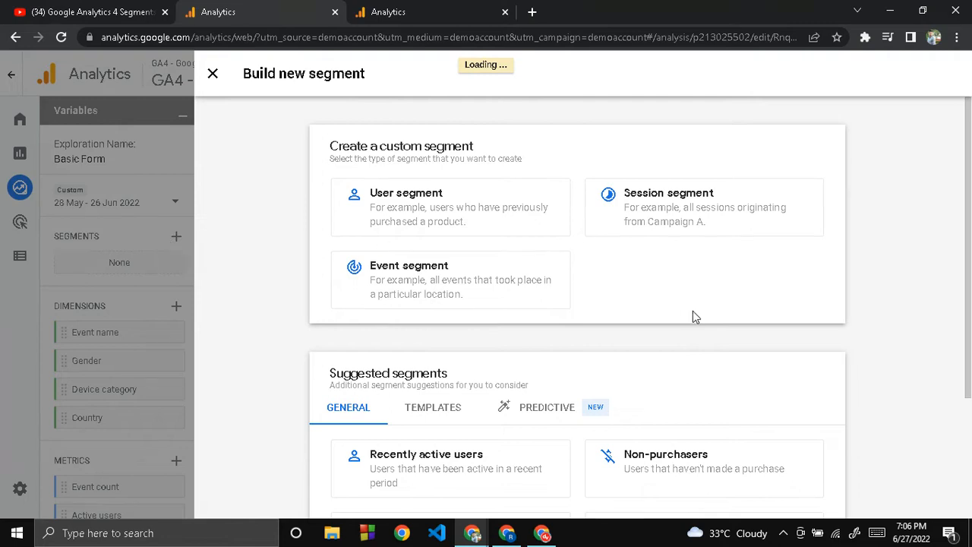
{"action": "scroll", "coordinate": [692, 311], "scroll_direction": "down", "scroll_amount": 1}
{"action": "scroll", "coordinate": [693, 311], "scroll_direction": "down", "scroll_amount": 2}
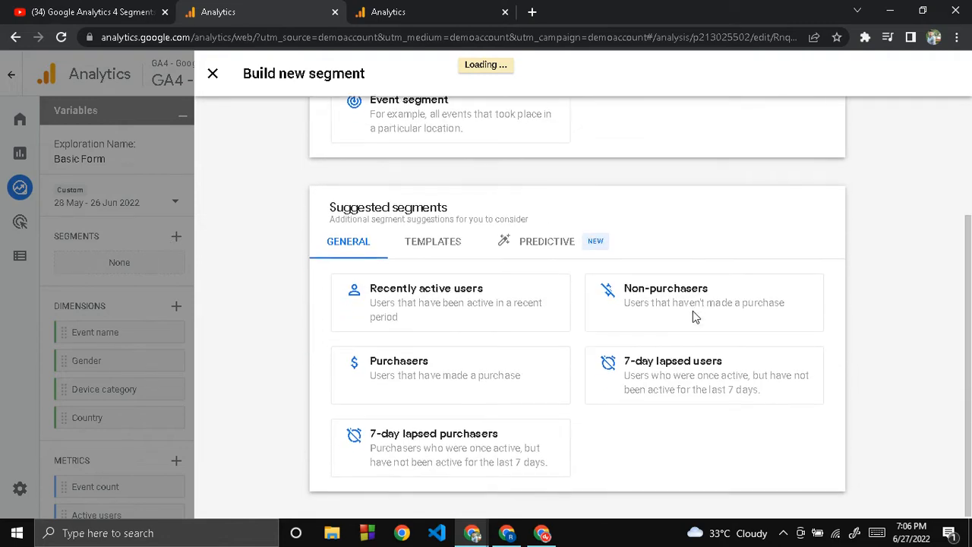
{"action": "left_click", "coordinate": [440, 252]}
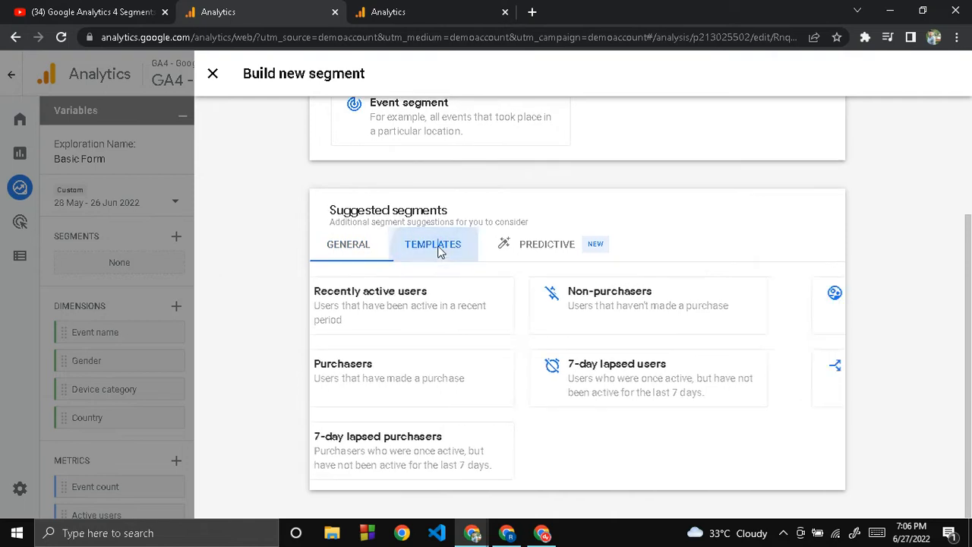
{"action": "left_click", "coordinate": [559, 312]}
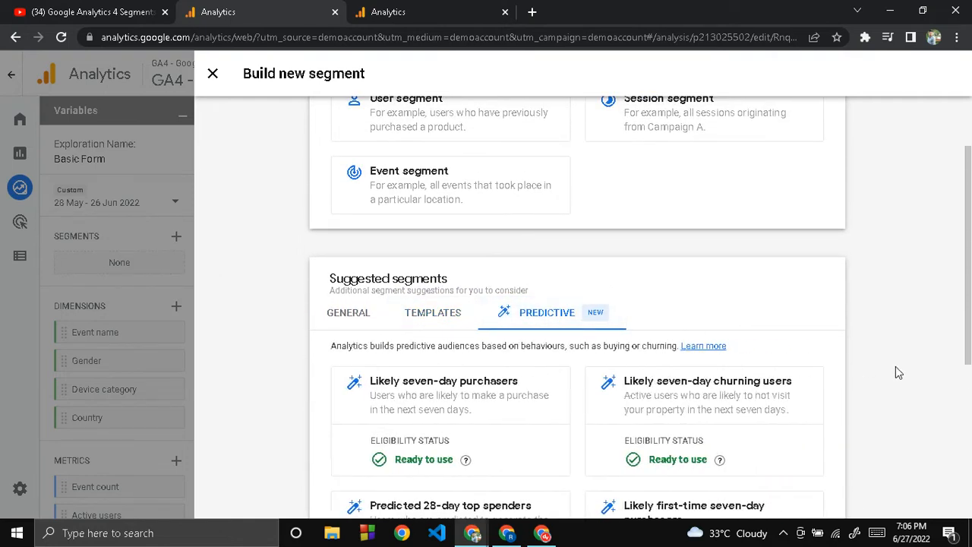
{"action": "scroll", "coordinate": [895, 372], "scroll_direction": "down", "scroll_amount": 1}
{"action": "scroll", "coordinate": [896, 372], "scroll_direction": "down", "scroll_amount": 3}
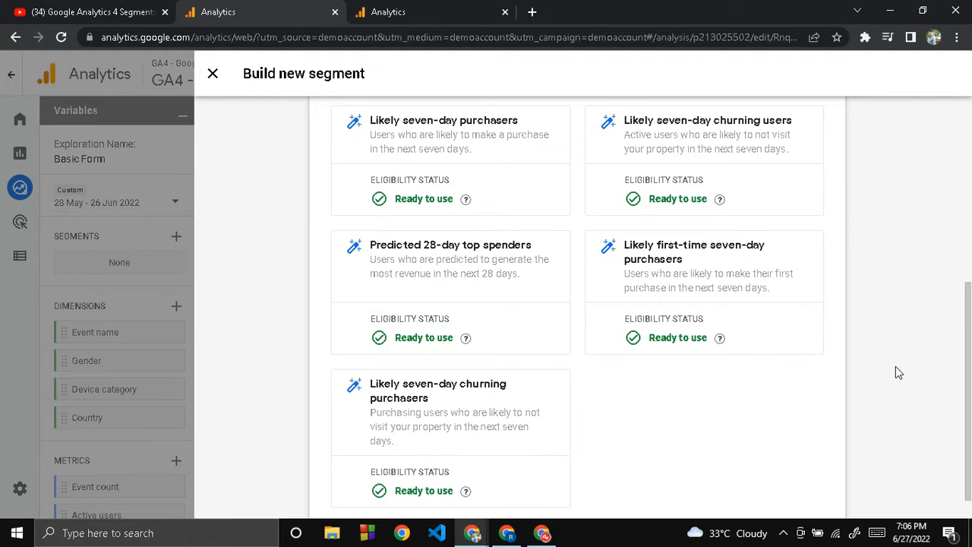
{"action": "scroll", "coordinate": [895, 366], "scroll_direction": "up", "scroll_amount": 1}
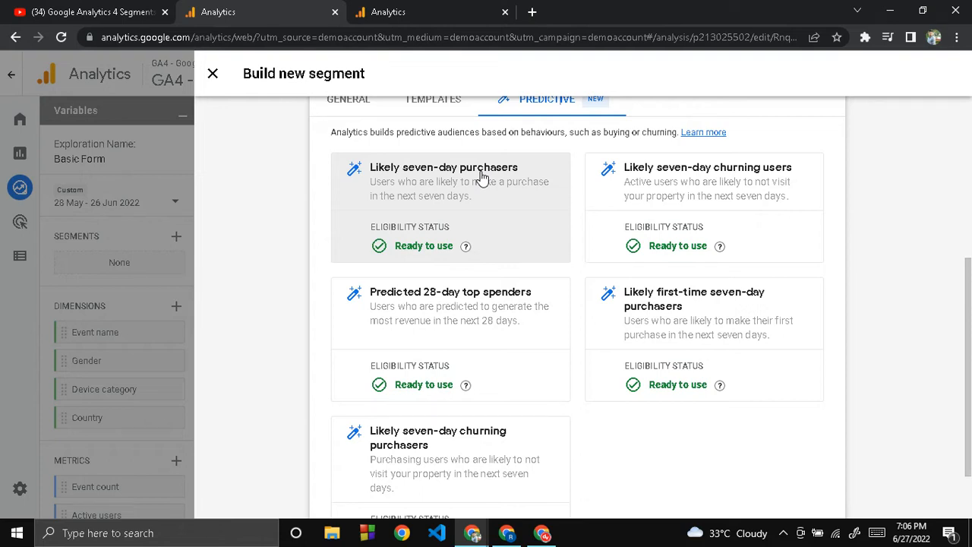
{"action": "scroll", "coordinate": [303, 266], "scroll_direction": "up", "scroll_amount": 1}
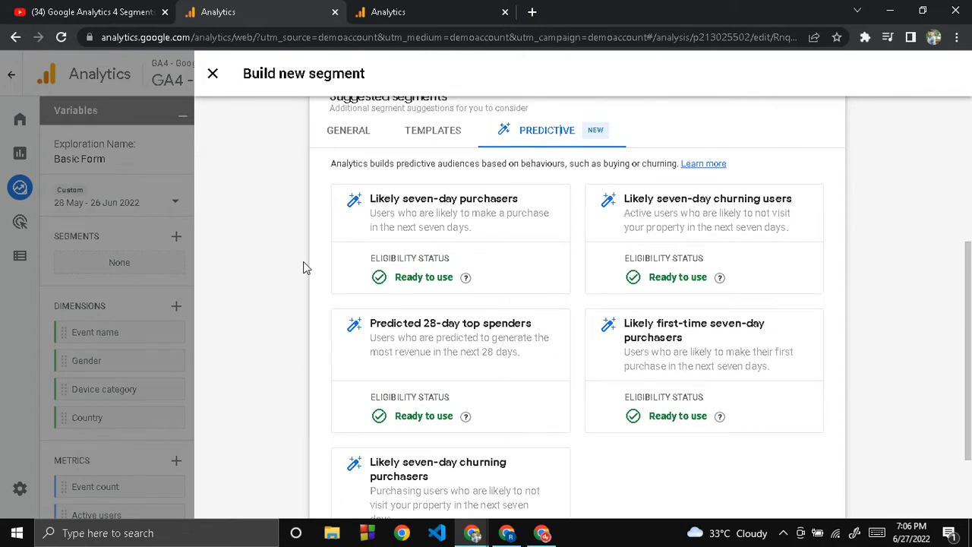
{"action": "scroll", "coordinate": [303, 267], "scroll_direction": "up", "scroll_amount": 2}
{"action": "scroll", "coordinate": [303, 261], "scroll_direction": "up", "scroll_amount": 2}
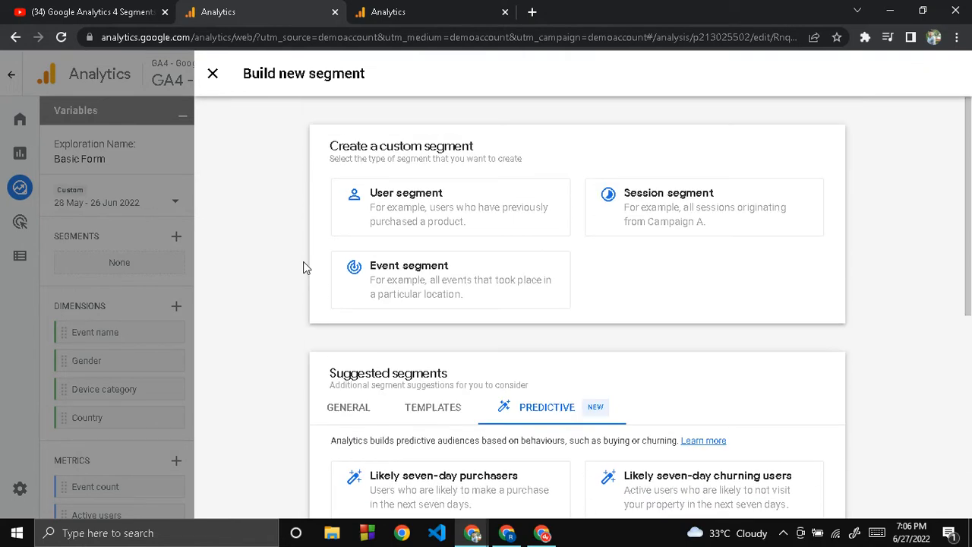
- Create a custom user segment and name it US
{"action": "left_click", "coordinate": [482, 205]}
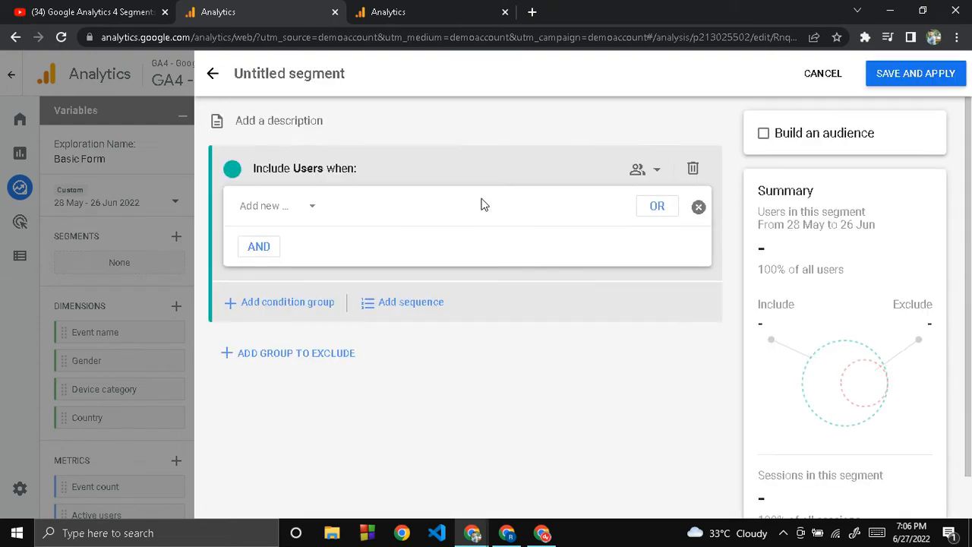
{"action": "left_click", "coordinate": [293, 73]}
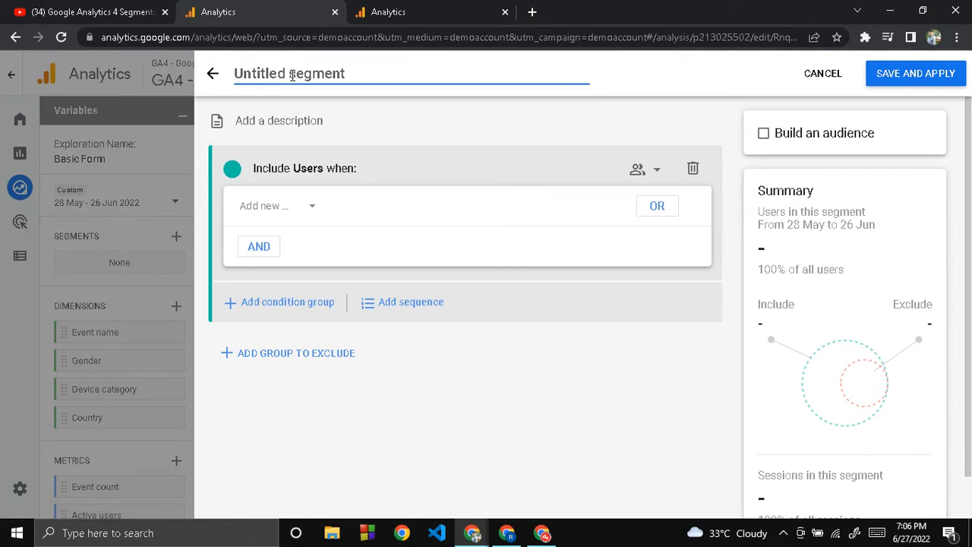
{"action": "type", "text": "US"}
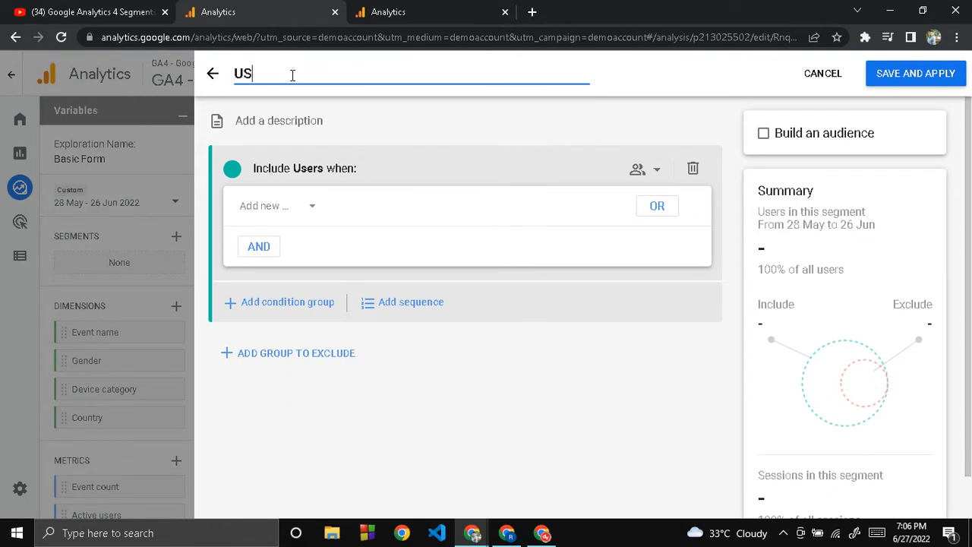
- Add a Country ID condition to the US segment that exactly matches US at any point in time
{"action": "left_click", "coordinate": [311, 209]}
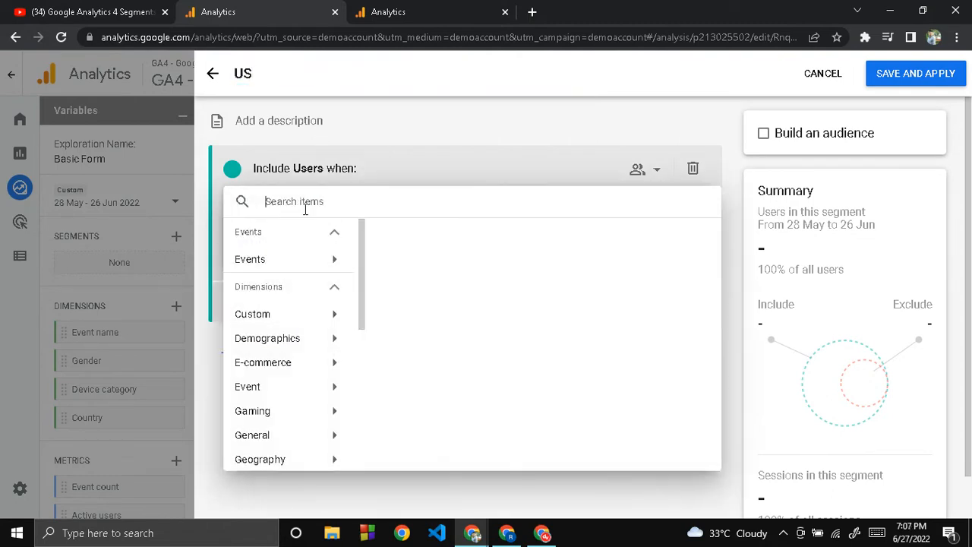
{"action": "type", "text": "countr"}
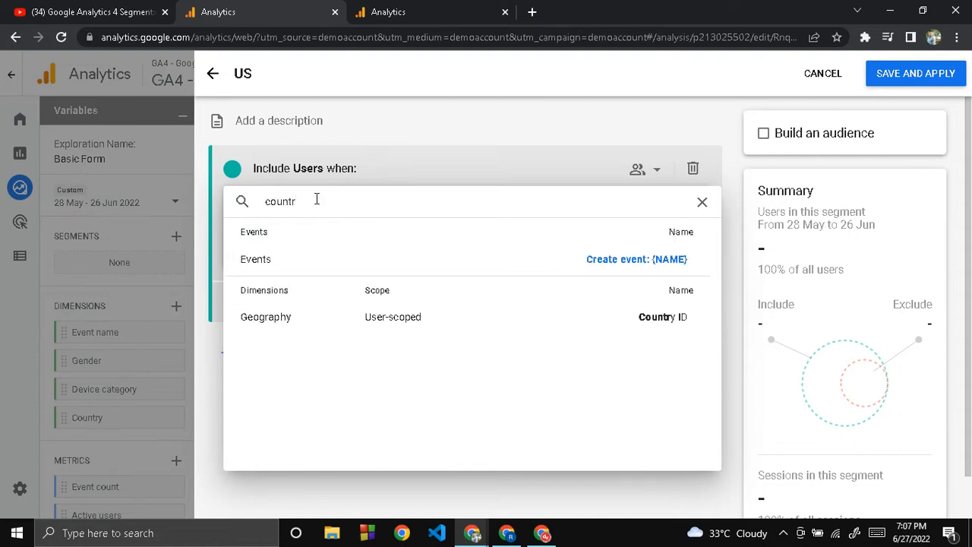
{"action": "left_click", "coordinate": [466, 322]}
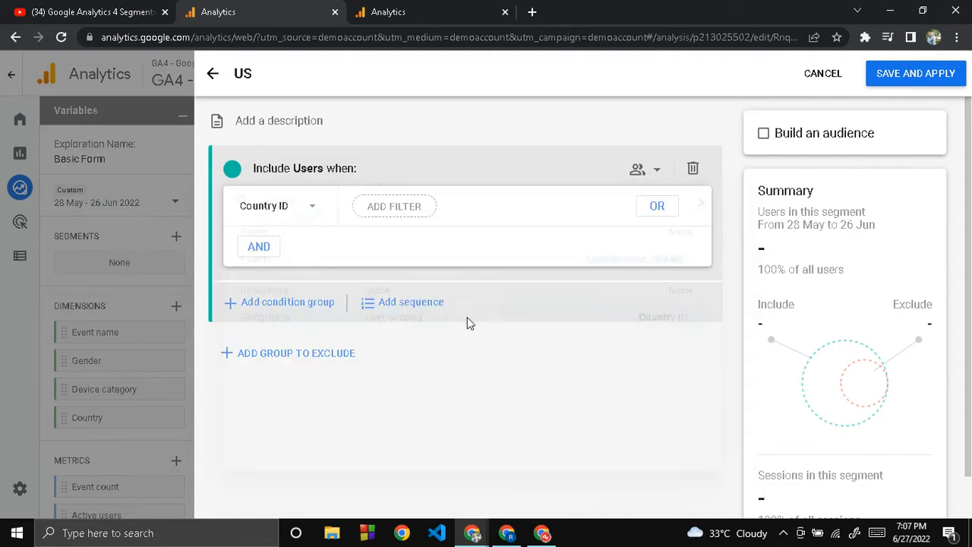
{"action": "left_click", "coordinate": [378, 209]}
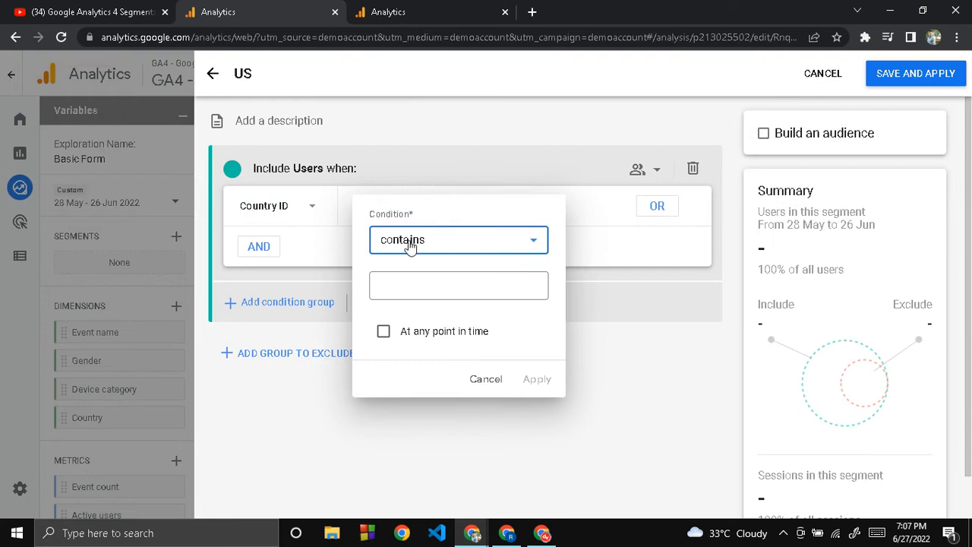
{"action": "left_click", "coordinate": [411, 246]}
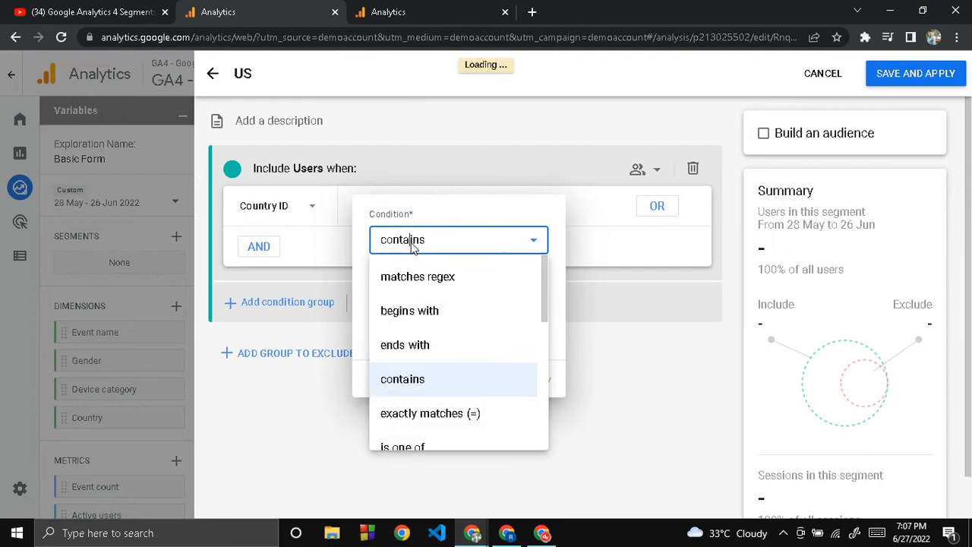
{"action": "left_click", "coordinate": [443, 416]}
{"action": "left_click", "coordinate": [432, 284]}
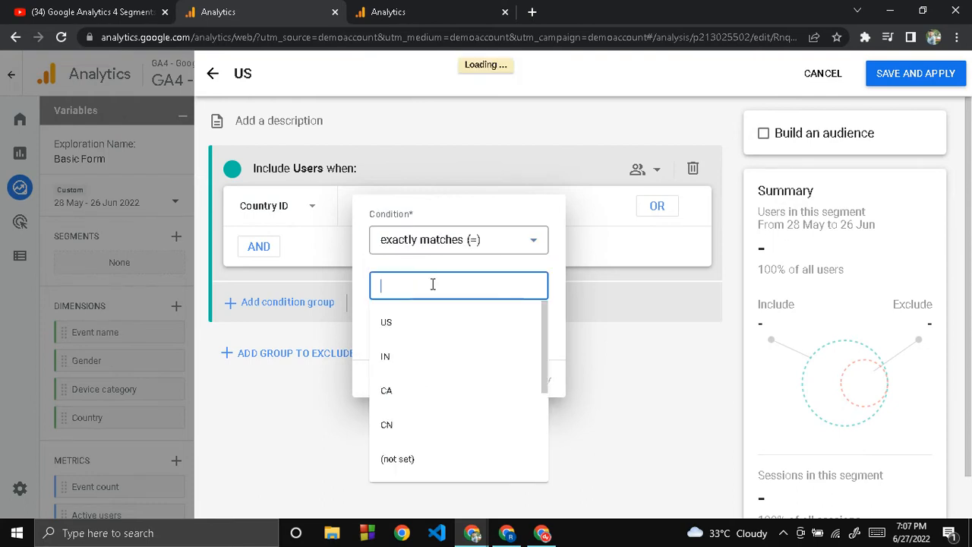
{"action": "left_click", "coordinate": [415, 321]}
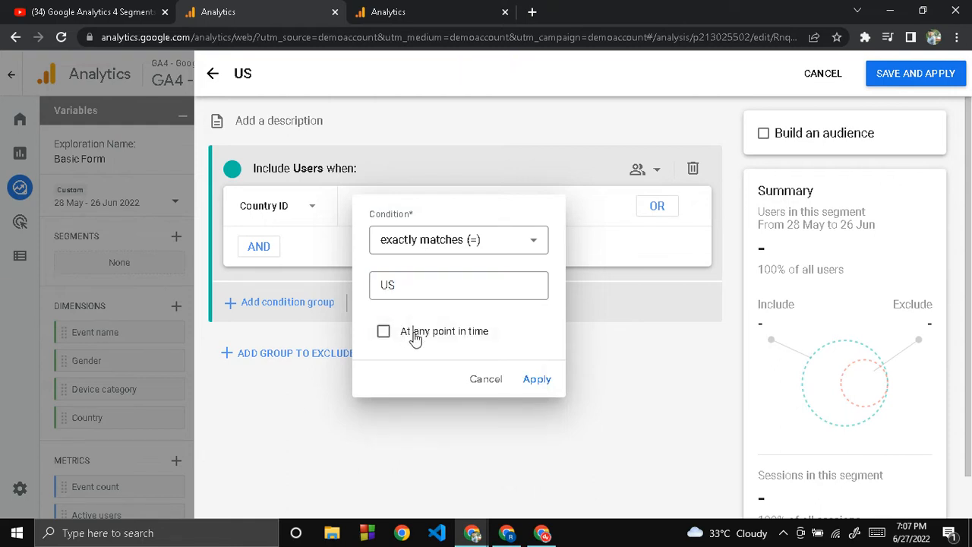
{"action": "left_click", "coordinate": [412, 336]}
{"action": "left_click", "coordinate": [535, 379]}
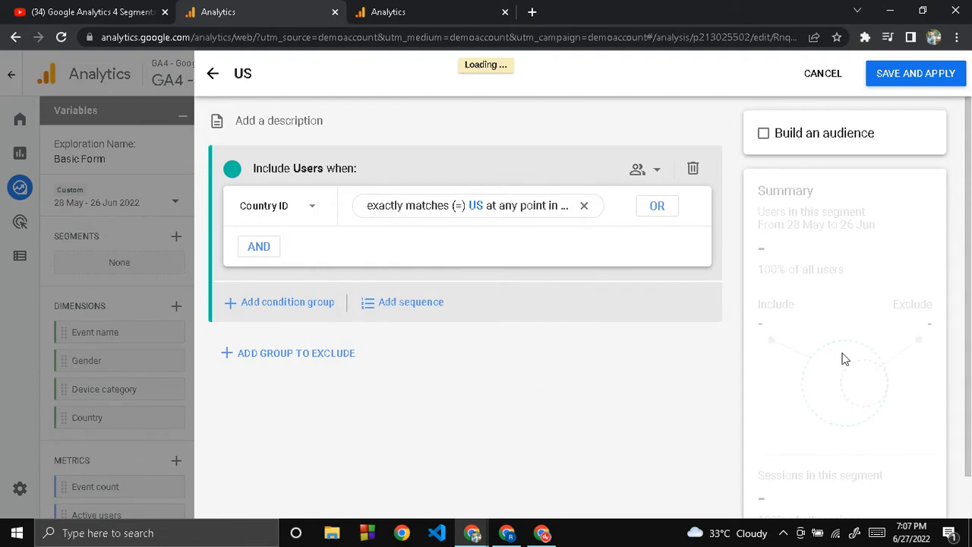
- Check the US segment's user and session summary, and save and apply the segment to the exploration
{"action": "scroll", "coordinate": [844, 355], "scroll_direction": "down", "scroll_amount": 1}
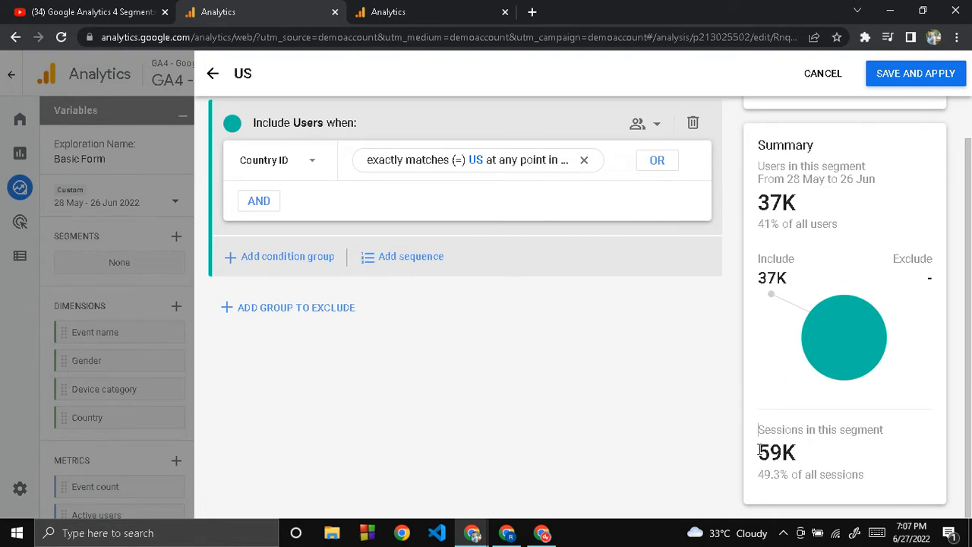
{"action": "left_click_drag", "start_coordinate": [759, 449], "coordinate": [907, 480]}
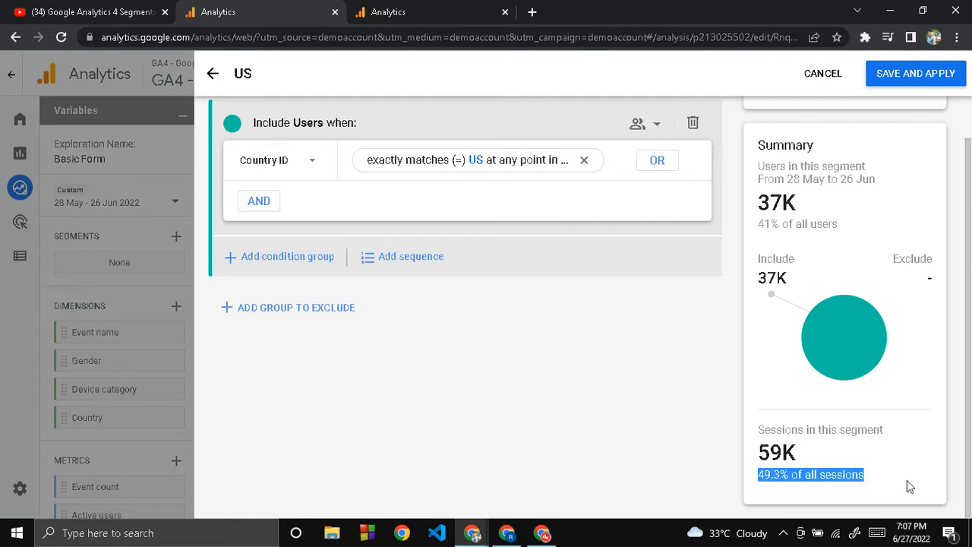
{"action": "left_click", "coordinate": [832, 399]}
{"action": "scroll", "coordinate": [832, 399], "scroll_direction": "up", "scroll_amount": 1}
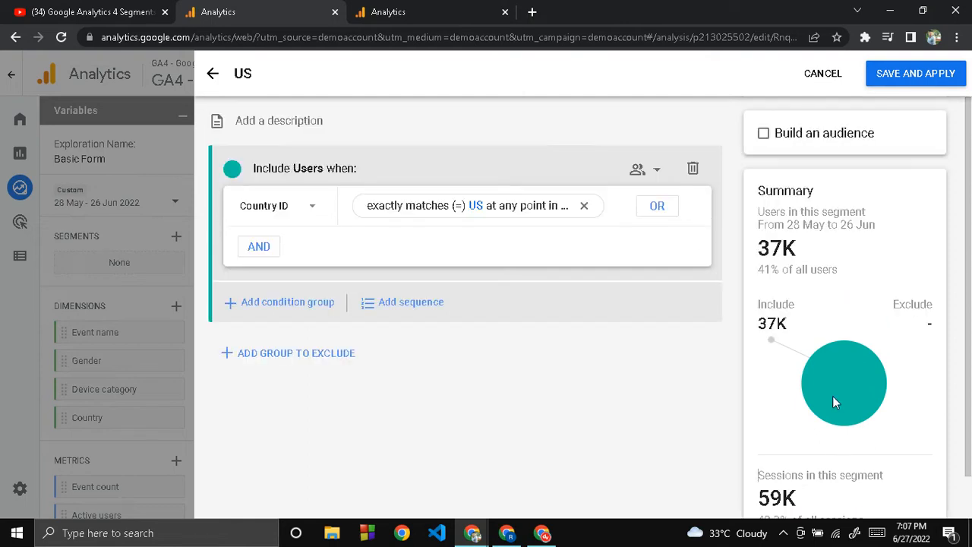
{"action": "left_click", "coordinate": [905, 90]}
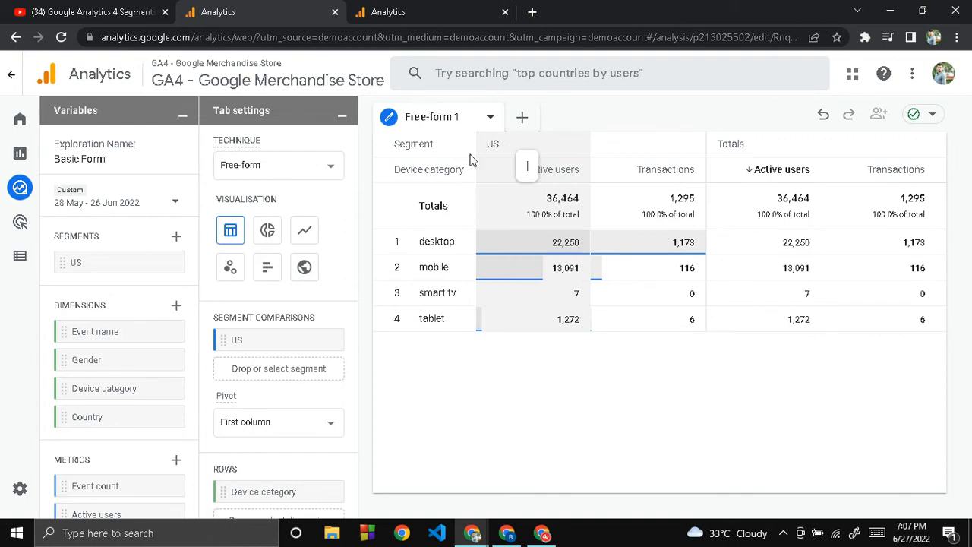
- Create a second custom user segment and name it Canada
{"action": "left_click", "coordinate": [176, 236]}
{"action": "left_click", "coordinate": [423, 219]}
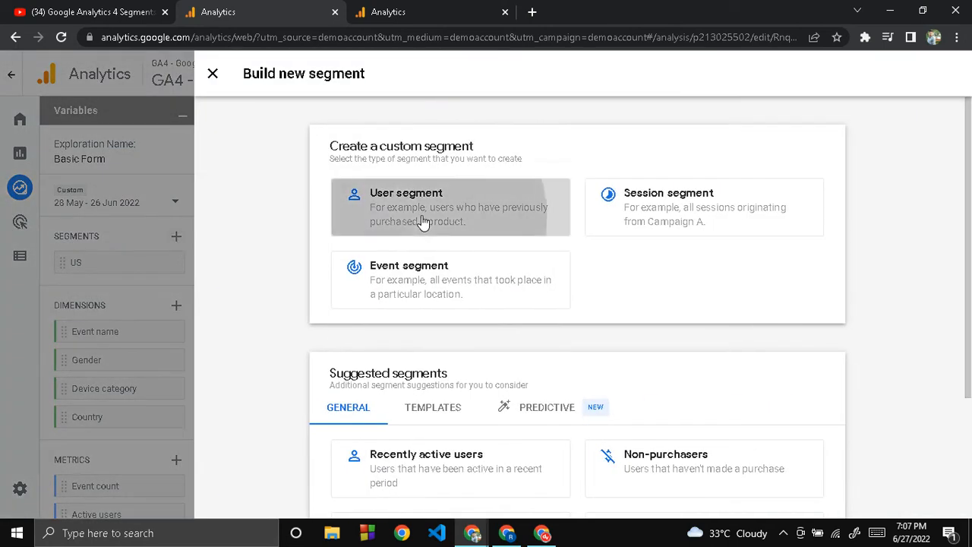
{"action": "left_click", "coordinate": [291, 72]}
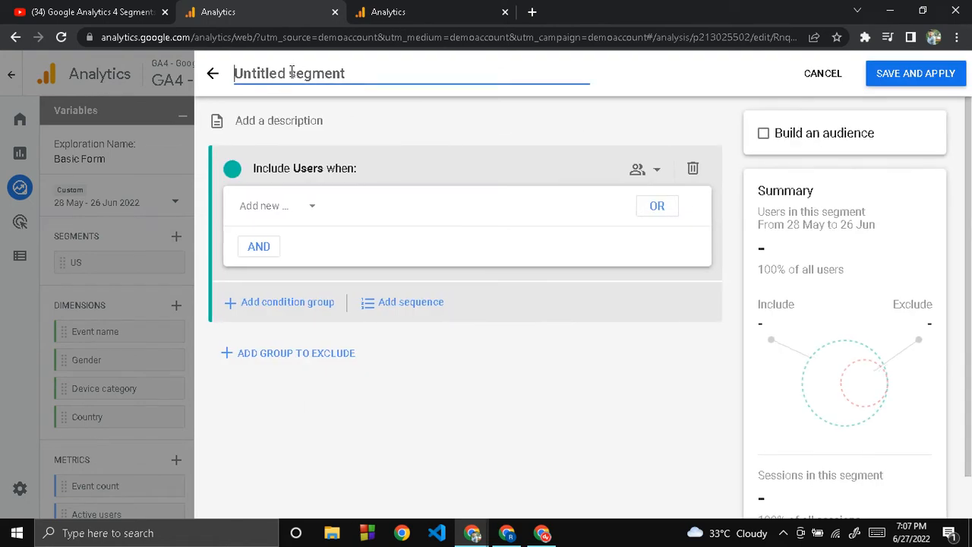
{"action": "type", "text": "Ca"}
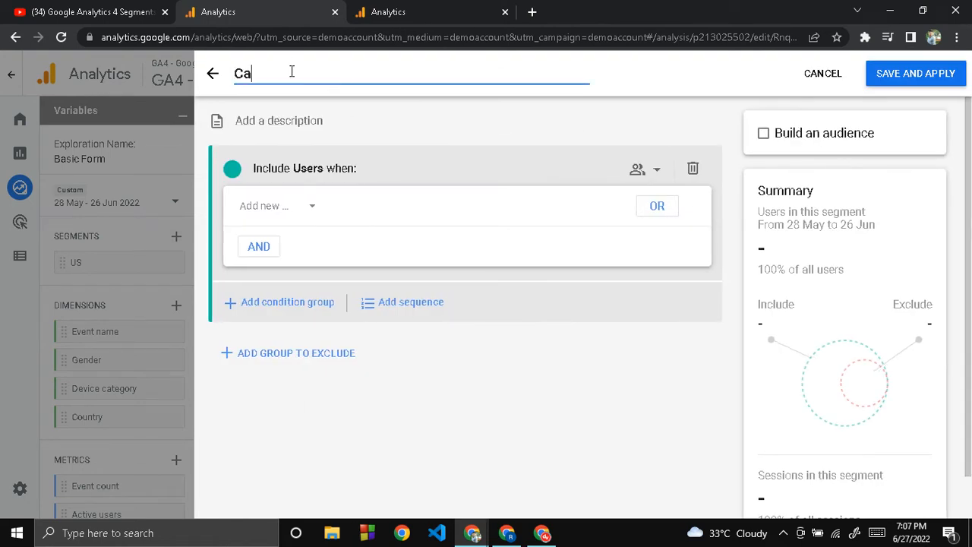
{"action": "type", "text": "nada"}
- Add a Country ID condition to the Canada segment that exactly matches CA at any point in time
{"action": "left_click", "coordinate": [259, 212]}
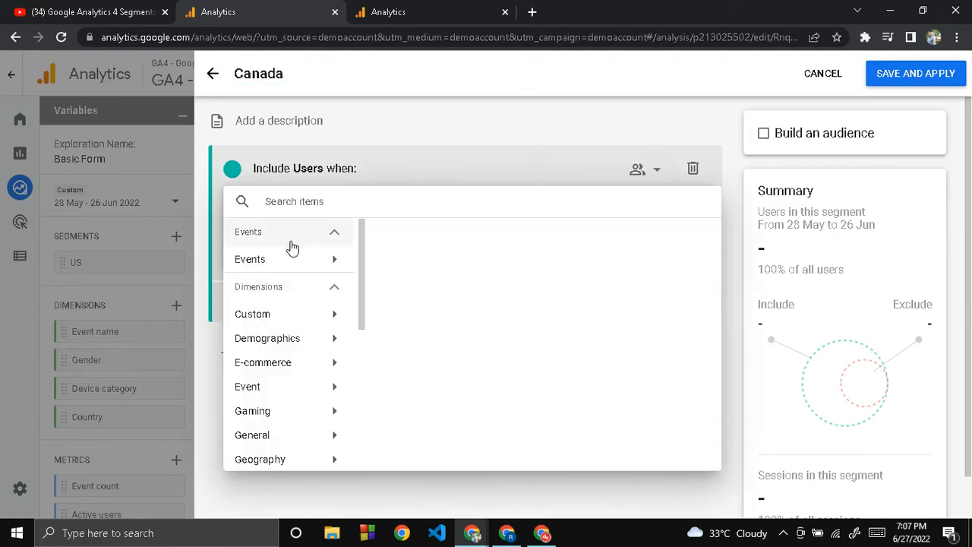
{"action": "type", "text": "count"}
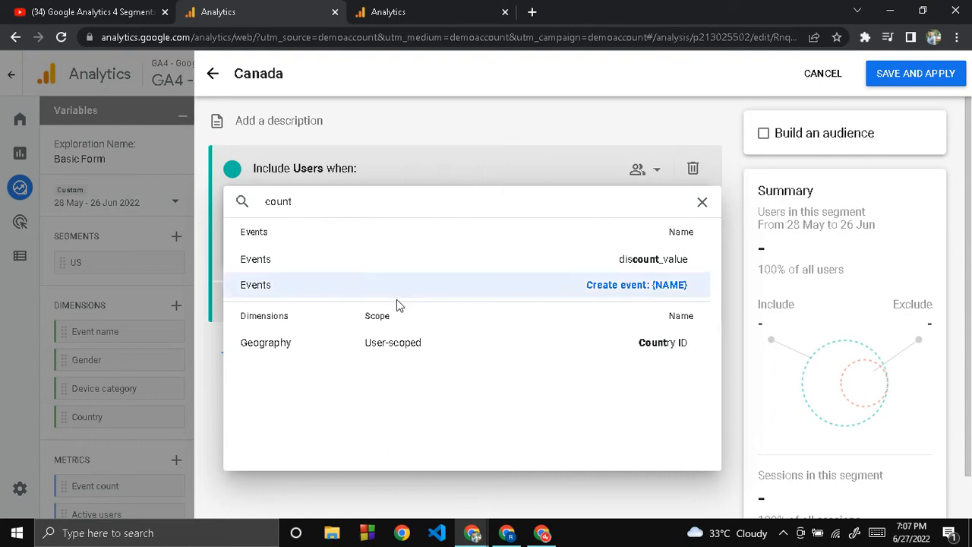
{"action": "left_click", "coordinate": [399, 343]}
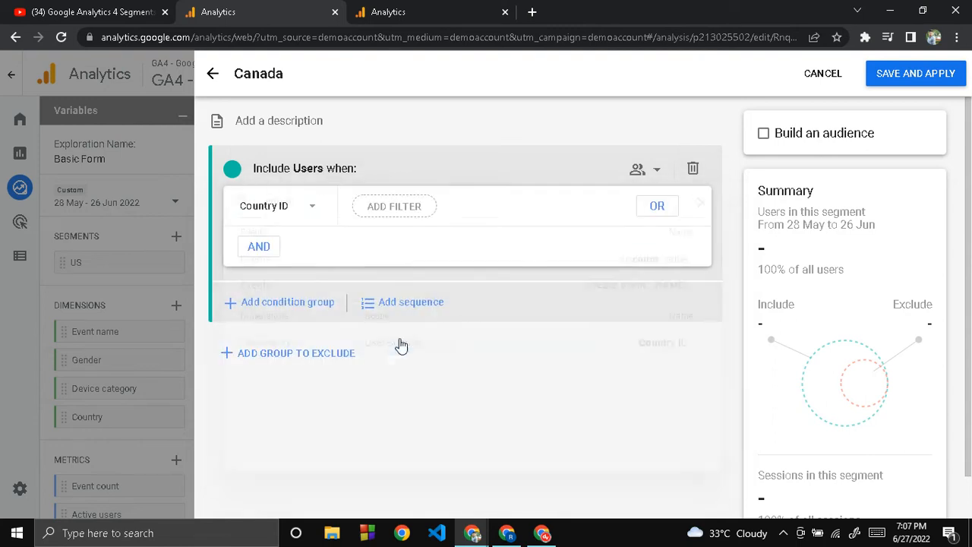
{"action": "left_click", "coordinate": [384, 217]}
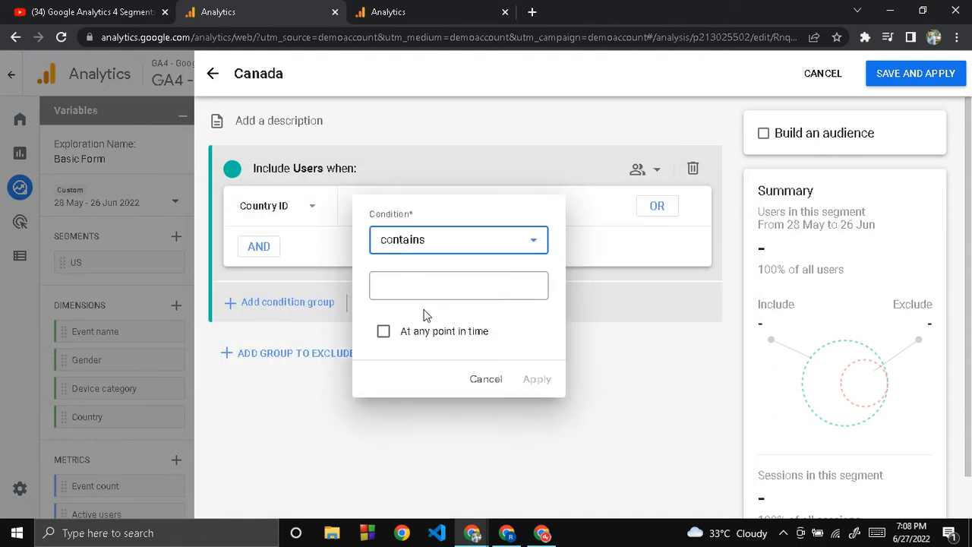
{"action": "left_click", "coordinate": [418, 244]}
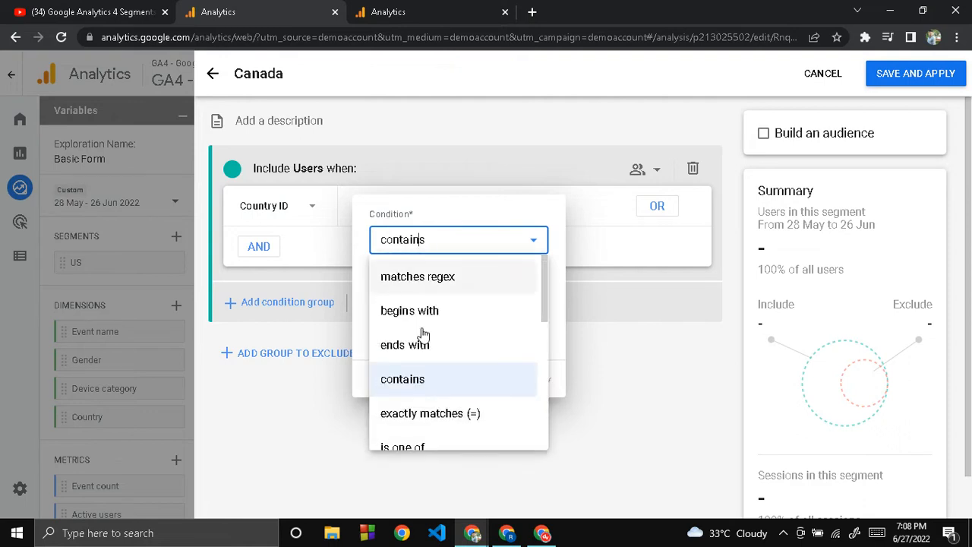
{"action": "left_click", "coordinate": [422, 412]}
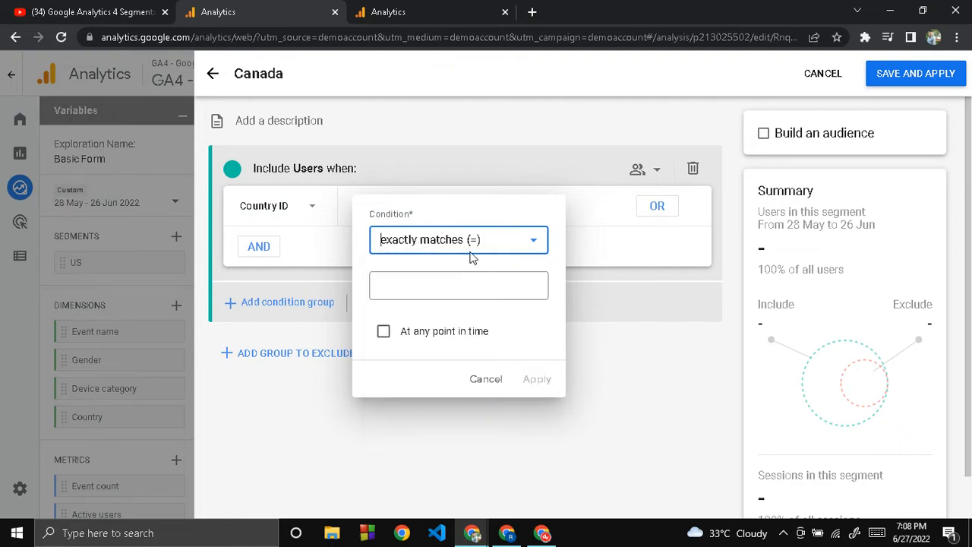
{"action": "left_click", "coordinate": [426, 285]}
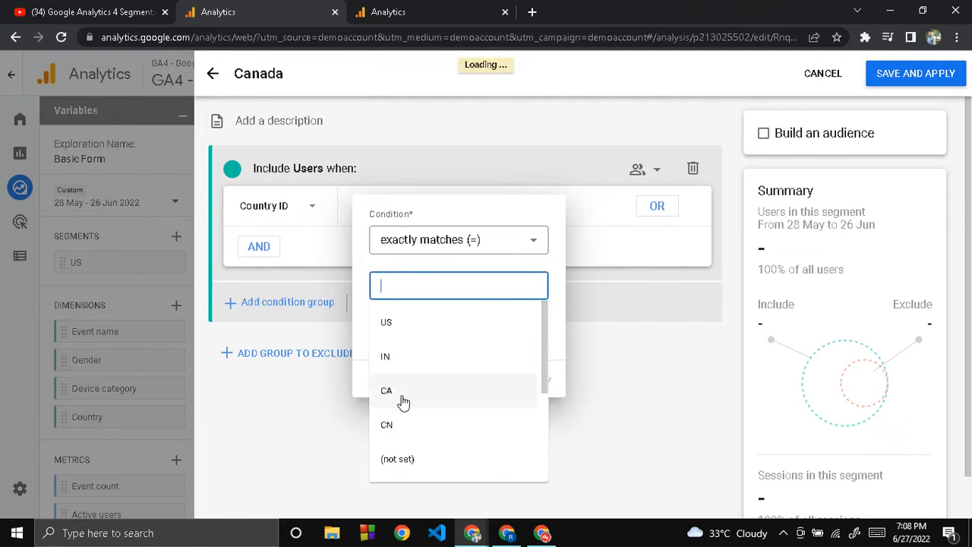
{"action": "scroll", "coordinate": [405, 393], "scroll_direction": "down", "scroll_amount": 2}
{"action": "scroll", "coordinate": [407, 393], "scroll_direction": "up", "scroll_amount": 2}
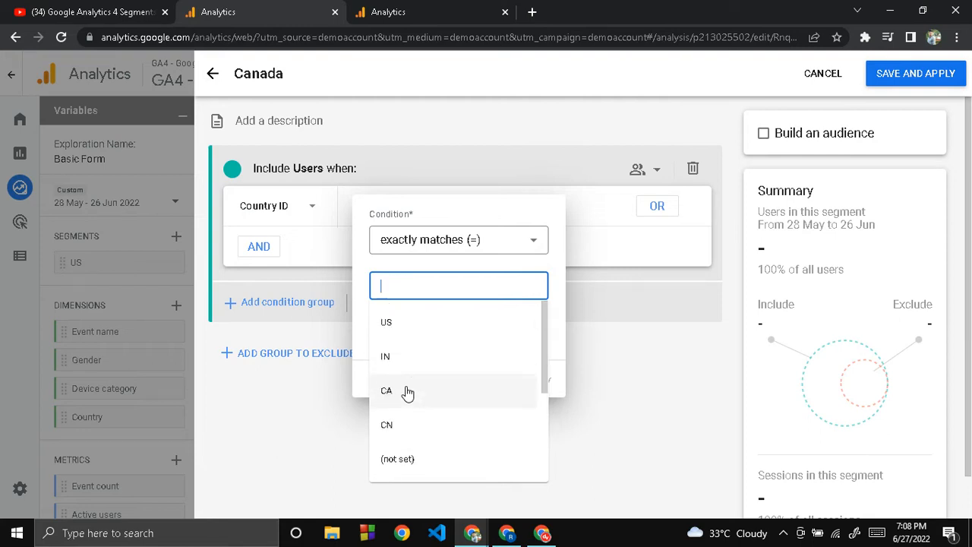
{"action": "left_click", "coordinate": [408, 392]}
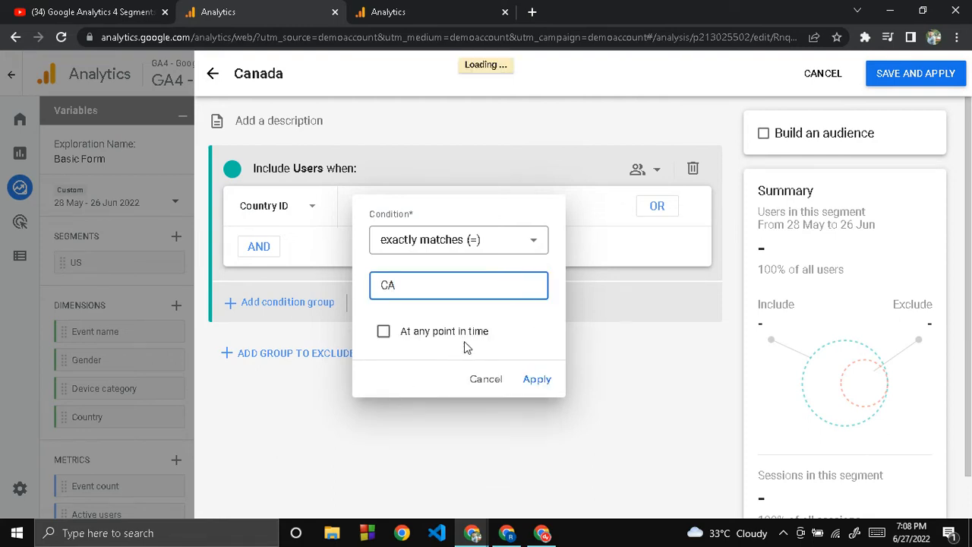
{"action": "left_click", "coordinate": [456, 332]}
{"action": "left_click", "coordinate": [535, 379]}
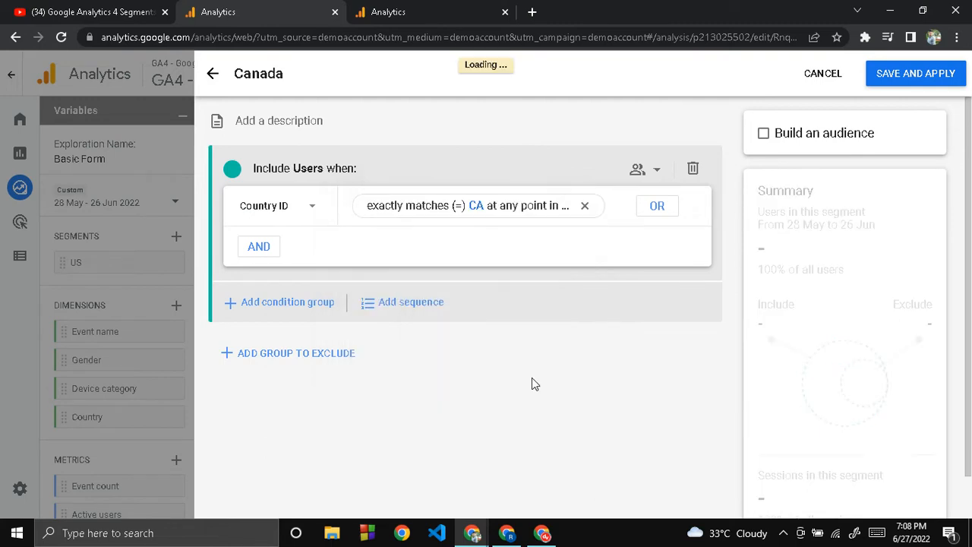
- Check the Canada segment's user and session summary, and save and apply the segment to the exploration
{"action": "scroll", "coordinate": [843, 394], "scroll_direction": "down", "scroll_amount": 1}
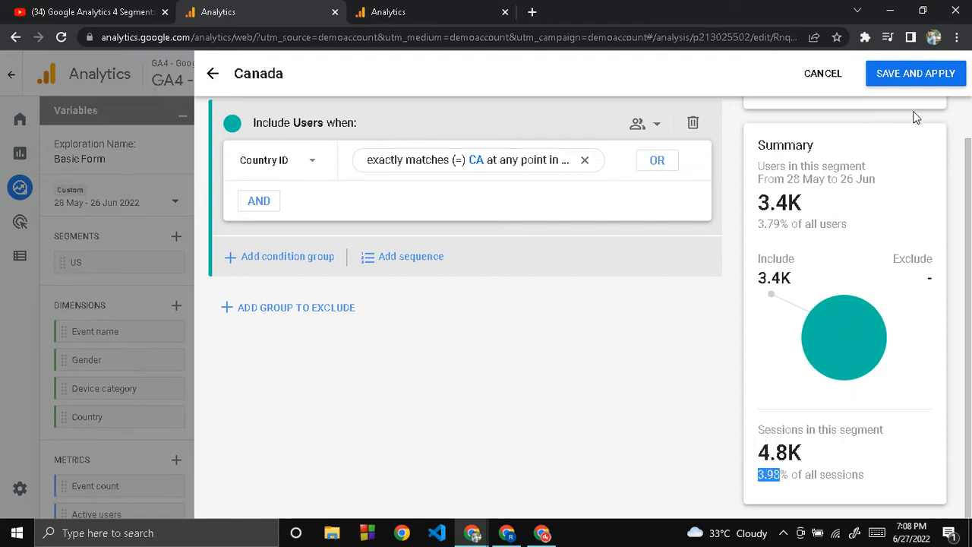
{"action": "left_click", "coordinate": [904, 75]}
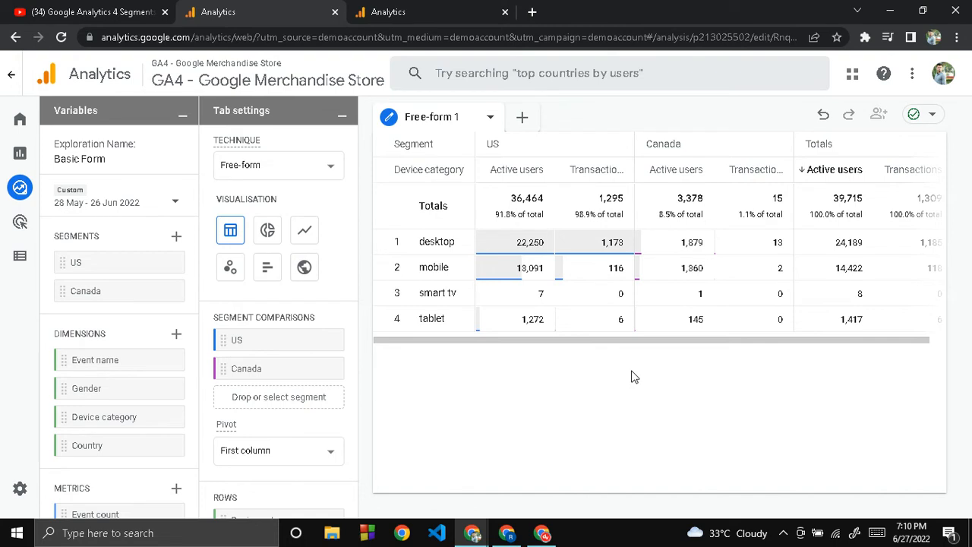
- Create a third custom user segment and enable building an audience from it
{"action": "left_click", "coordinate": [176, 240]}
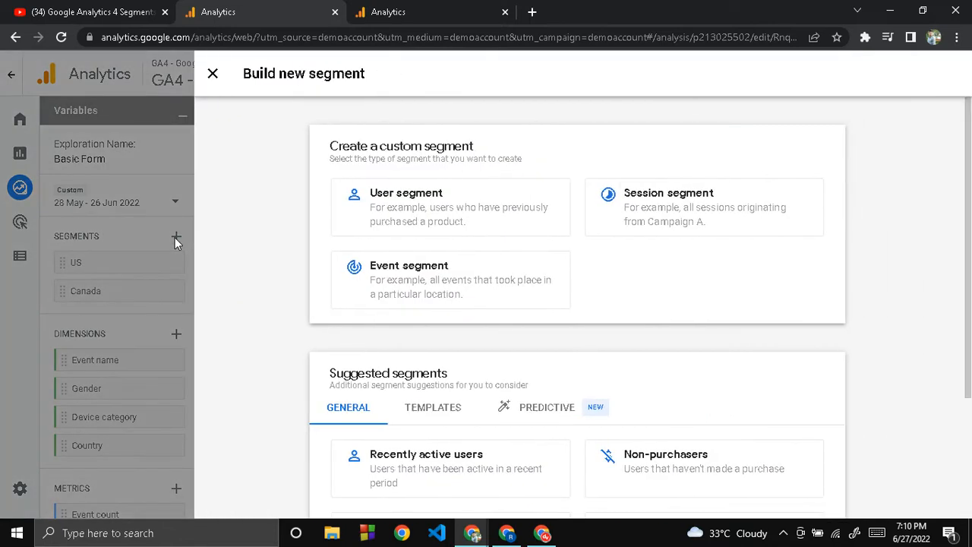
{"action": "left_click", "coordinate": [459, 219]}
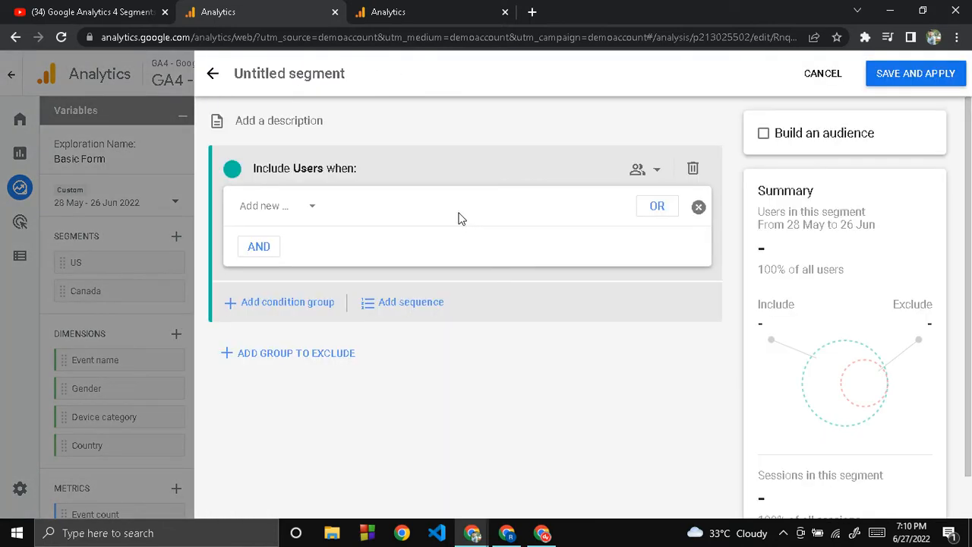
{"action": "left_click", "coordinate": [763, 134]}
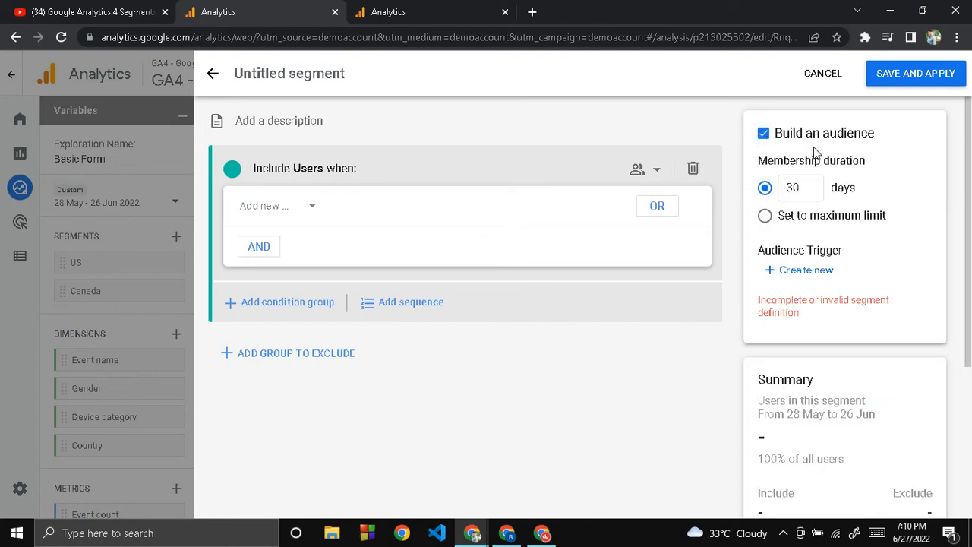
{"action": "scroll", "coordinate": [848, 386], "scroll_direction": "down", "scroll_amount": 3}
{"action": "scroll", "coordinate": [848, 386], "scroll_direction": "up", "scroll_amount": 3}
- Add a Gender condition to the new user segment that is one of Male
{"action": "left_click", "coordinate": [269, 212]}
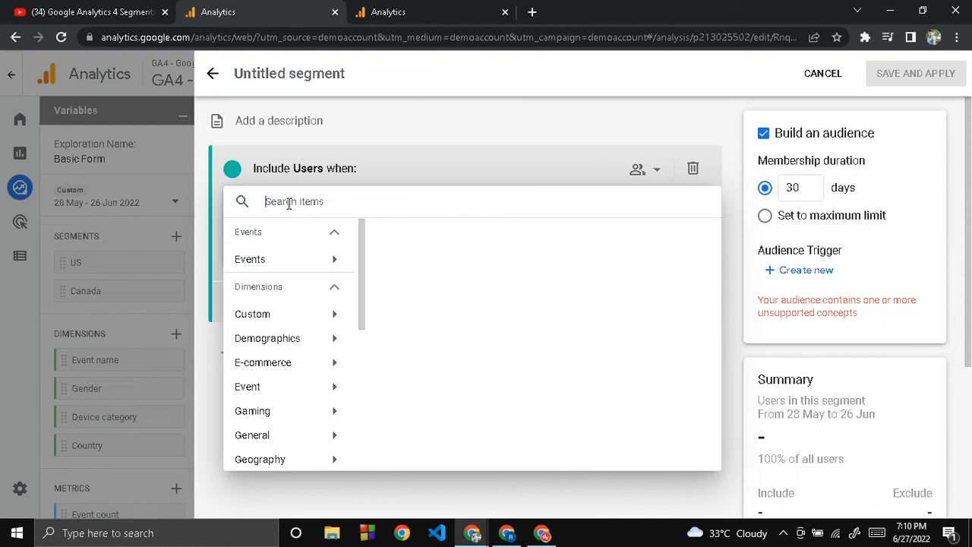
{"action": "left_click", "coordinate": [288, 343]}
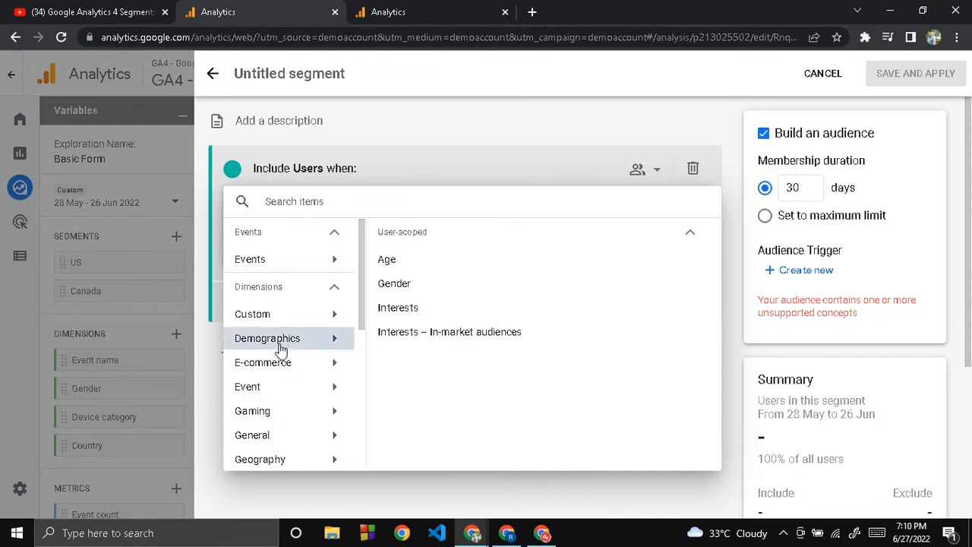
{"action": "left_click", "coordinate": [393, 287]}
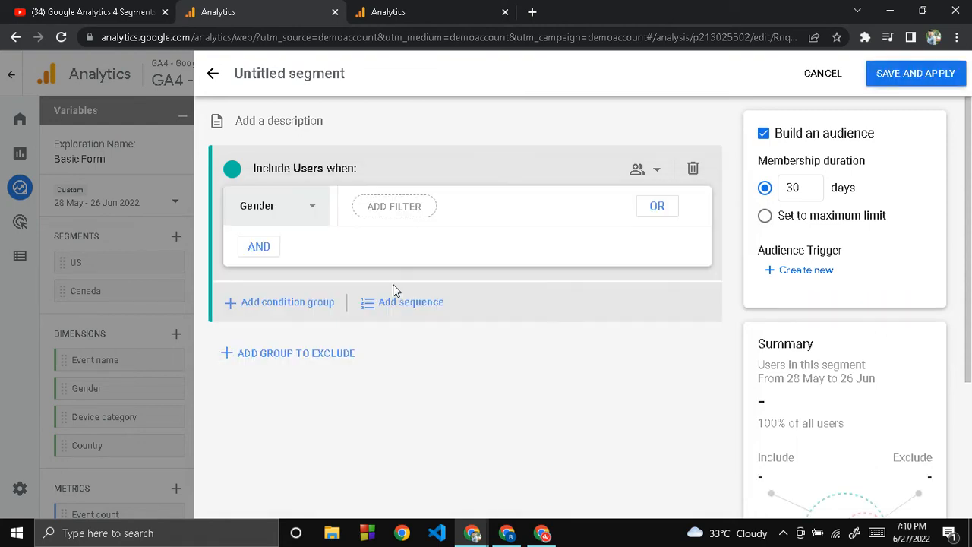
{"action": "left_click", "coordinate": [387, 209]}
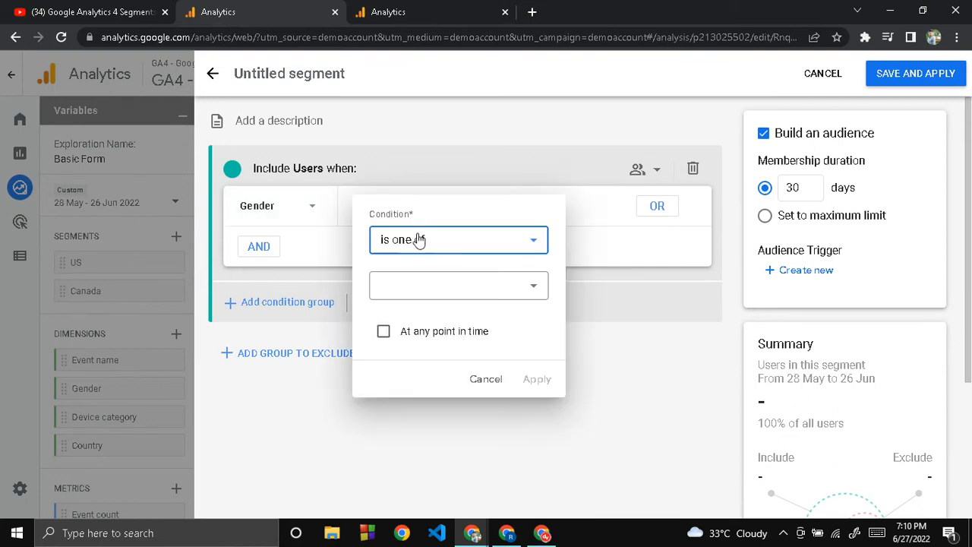
{"action": "left_click", "coordinate": [430, 287]}
{"action": "left_click", "coordinate": [422, 325]}
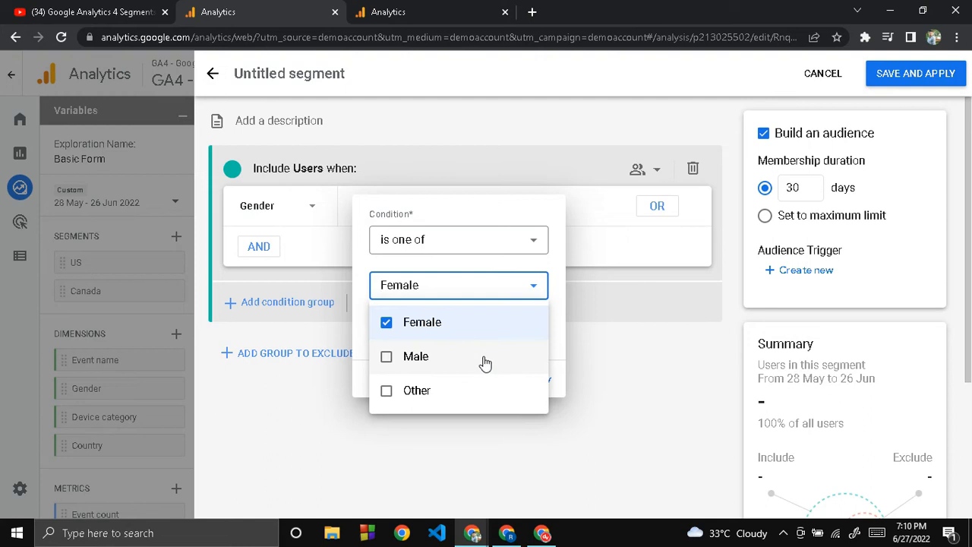
{"action": "left_click", "coordinate": [386, 356]}
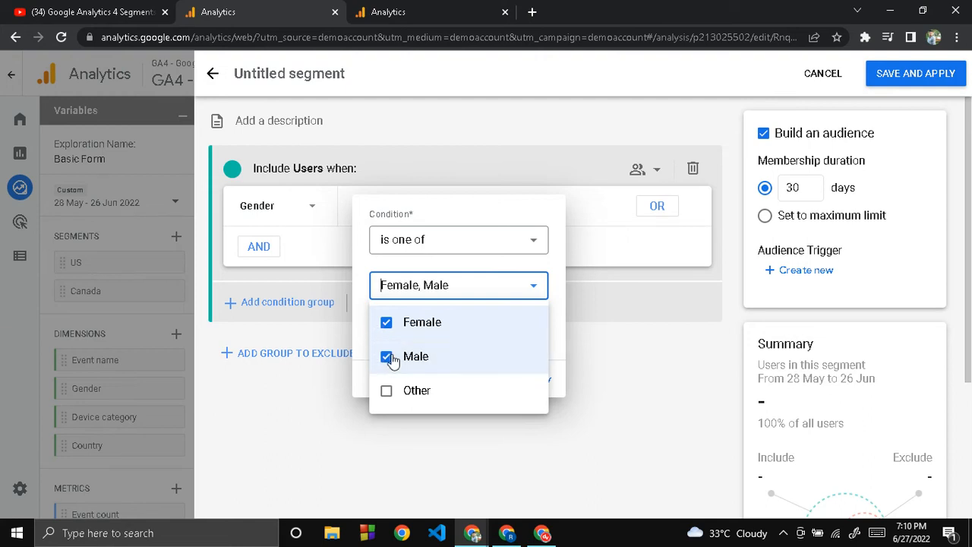
{"action": "left_click", "coordinate": [386, 323]}
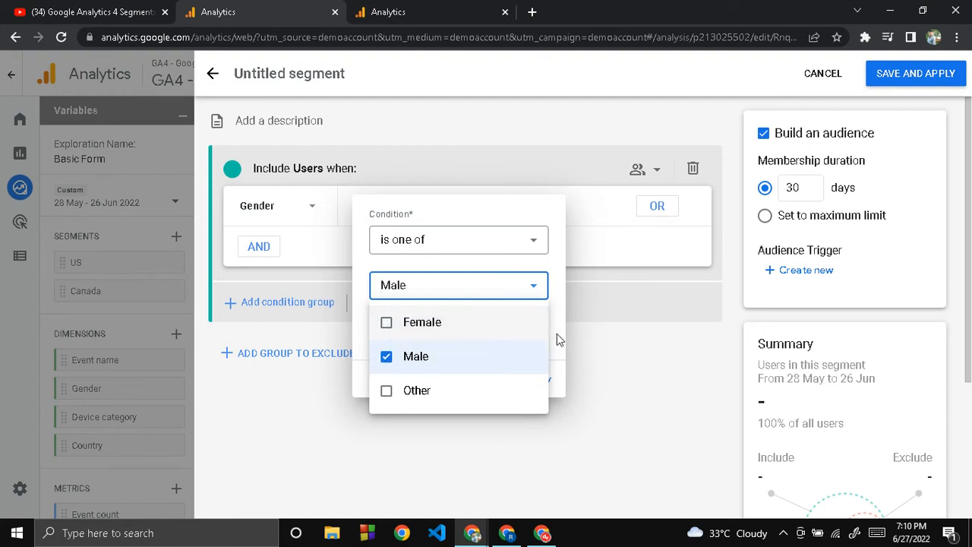
{"action": "left_click", "coordinate": [562, 344]}
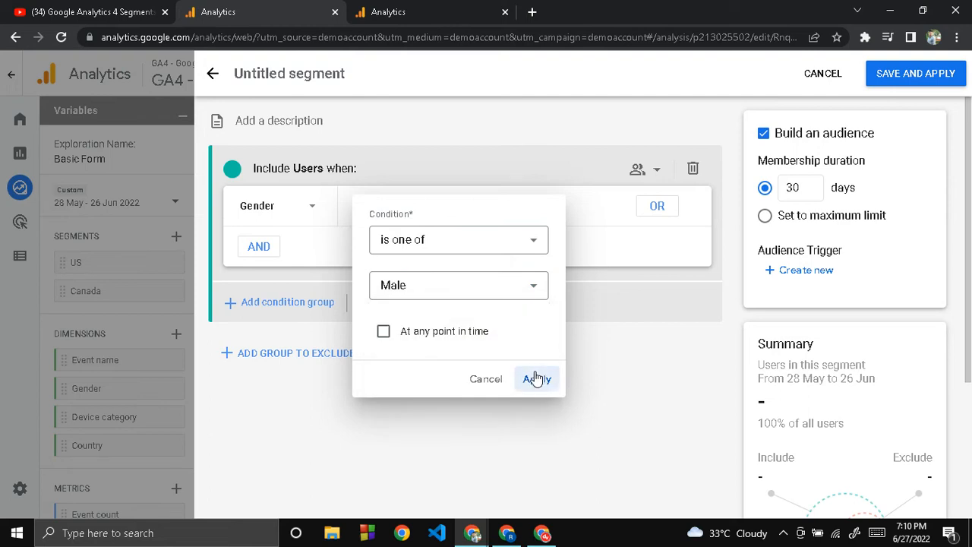
{"action": "left_click", "coordinate": [539, 376]}
- Add a second AND condition based on the Country ID dimension below the Gender condition
{"action": "left_click", "coordinate": [258, 246]}
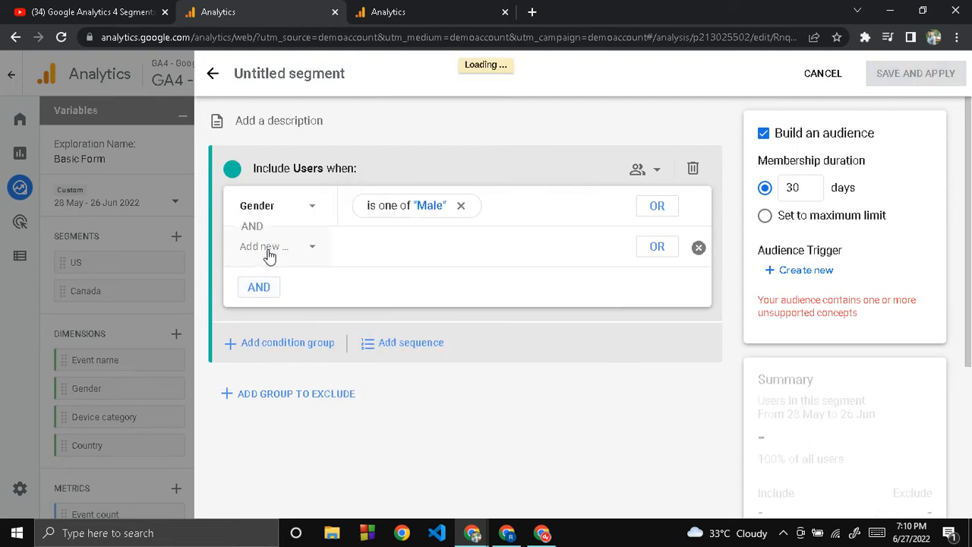
{"action": "left_click", "coordinate": [269, 254]}
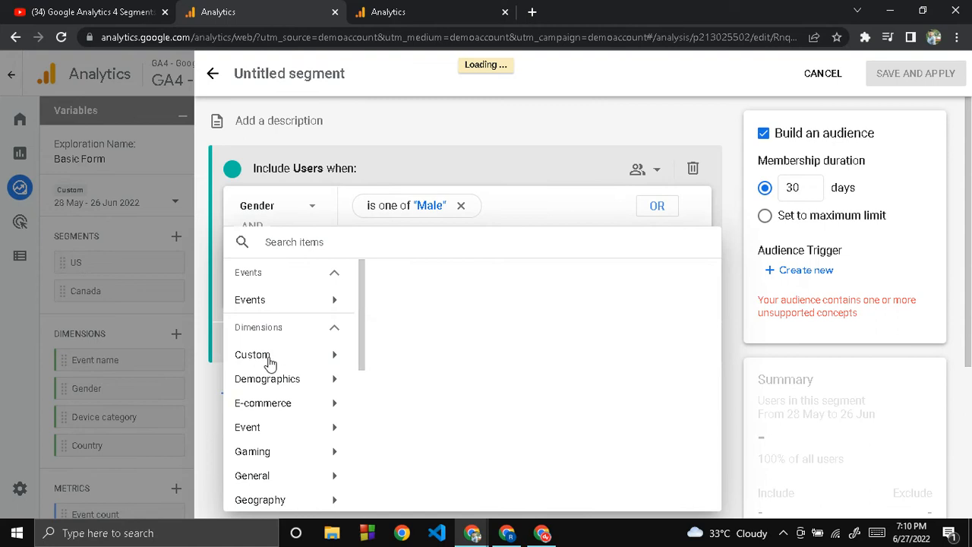
{"action": "scroll", "coordinate": [269, 411], "scroll_direction": "down", "scroll_amount": 2}
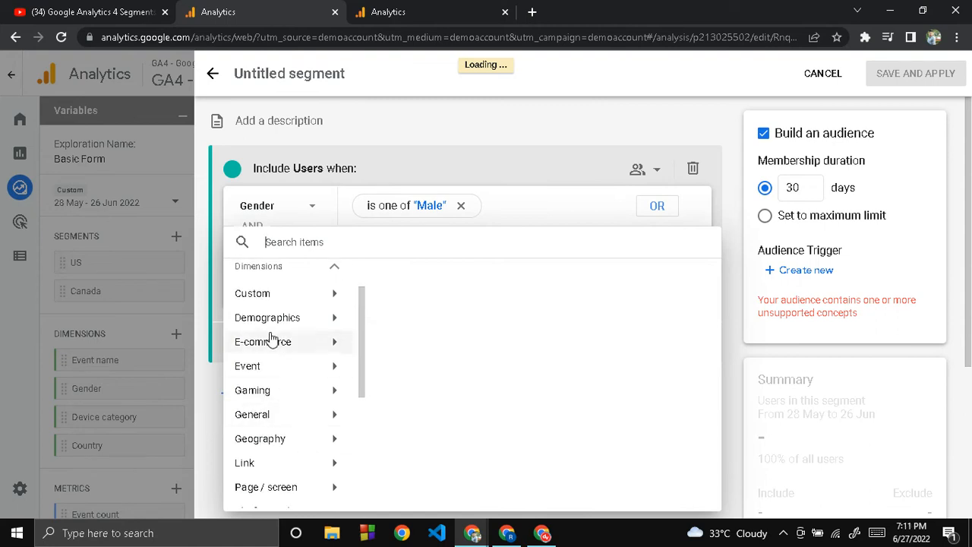
{"action": "scroll", "coordinate": [258, 440], "scroll_direction": "down", "scroll_amount": 7}
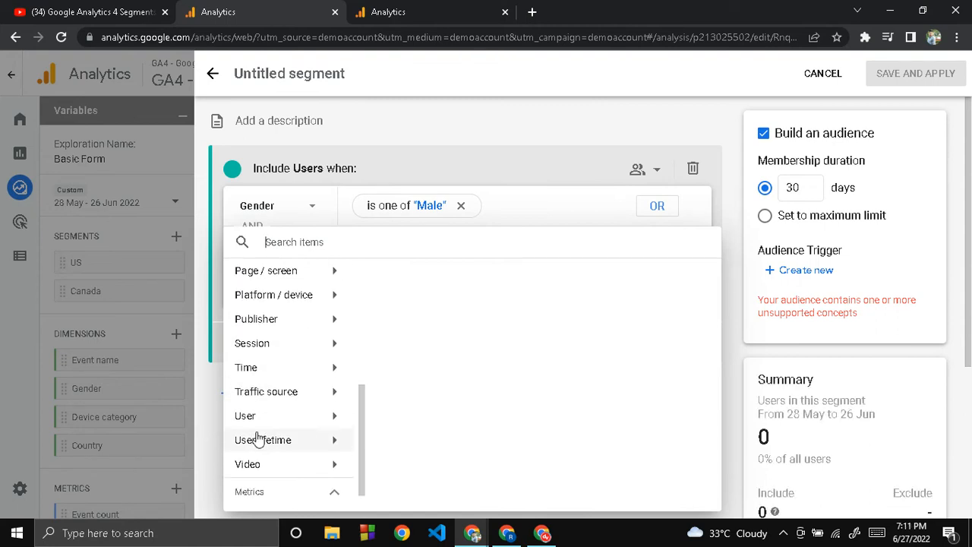
{"action": "scroll", "coordinate": [258, 440], "scroll_direction": "up", "scroll_amount": 9}
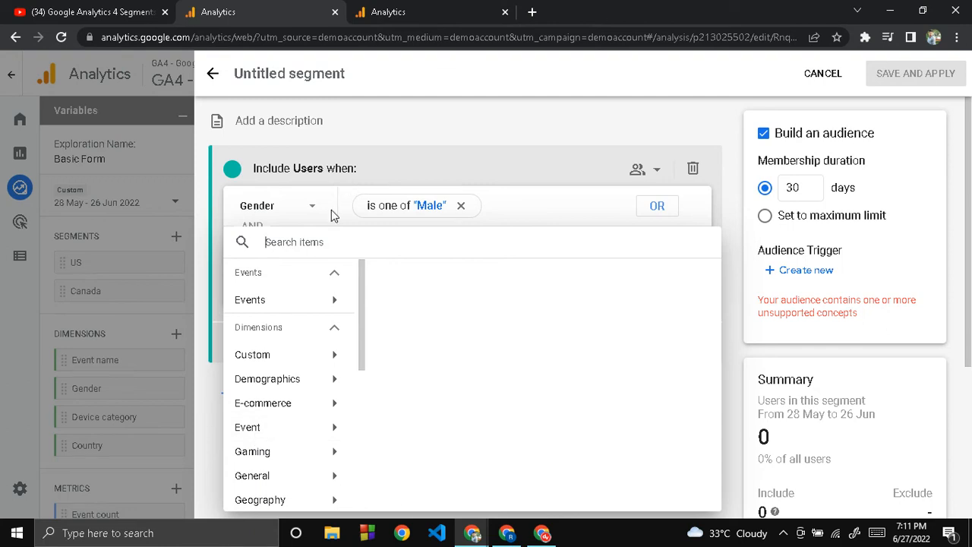
{"action": "left_click", "coordinate": [314, 241]}
{"action": "type", "text": "co"}
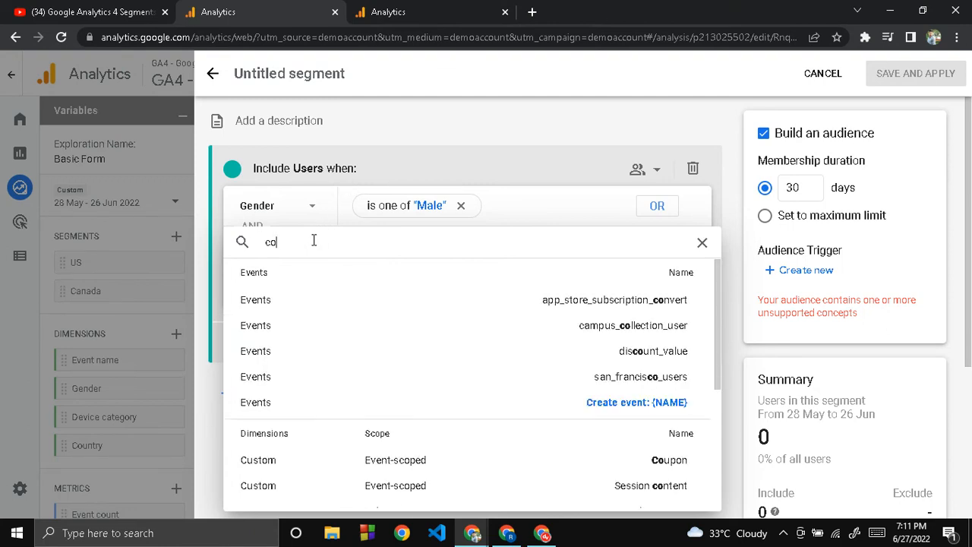
{"action": "type", "text": "untry"}
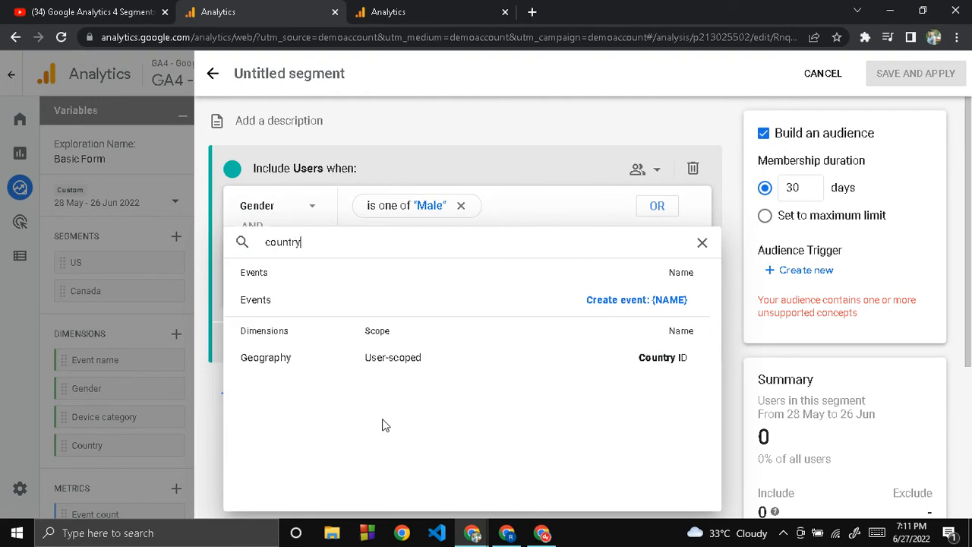
{"action": "left_click", "coordinate": [360, 363]}
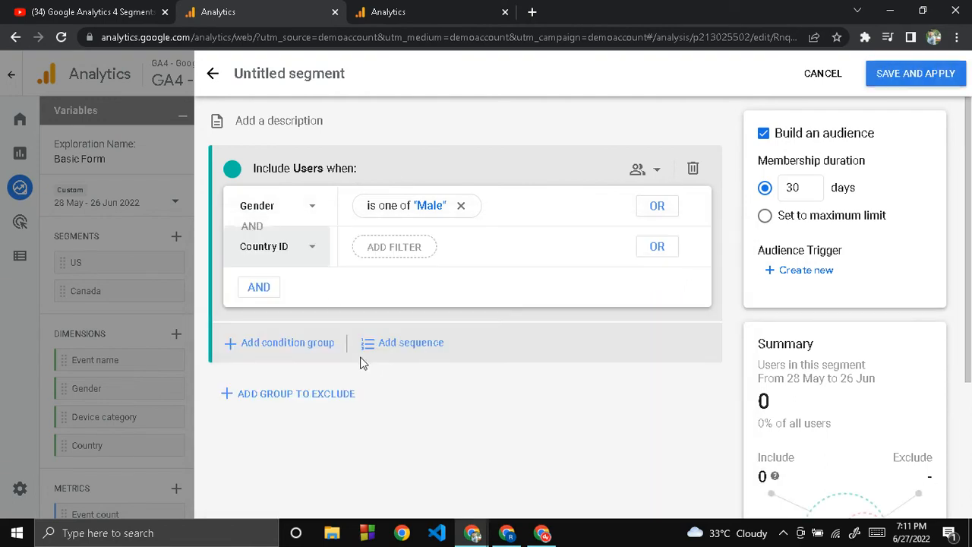
- Filter the Country ID condition to exactly match US
{"action": "left_click", "coordinate": [378, 261]}
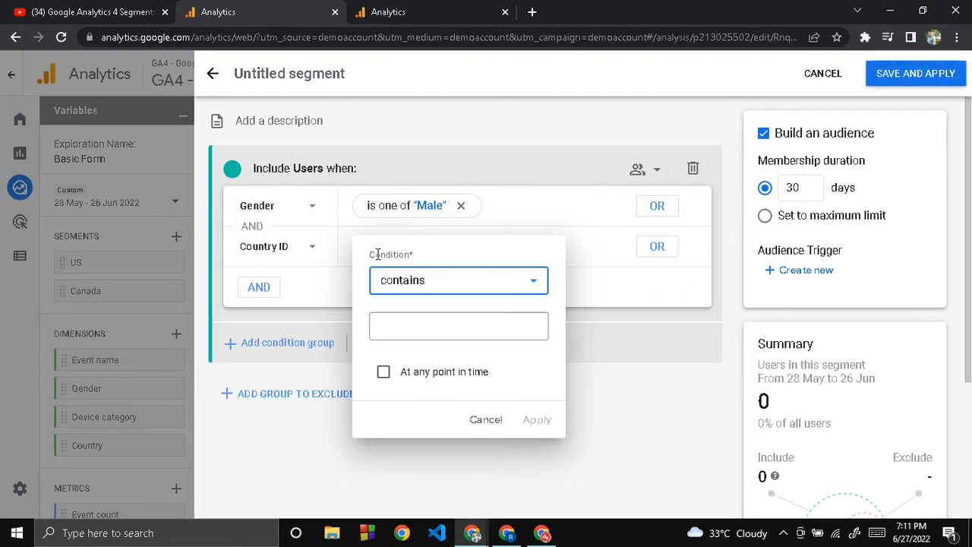
{"action": "left_click", "coordinate": [416, 281]}
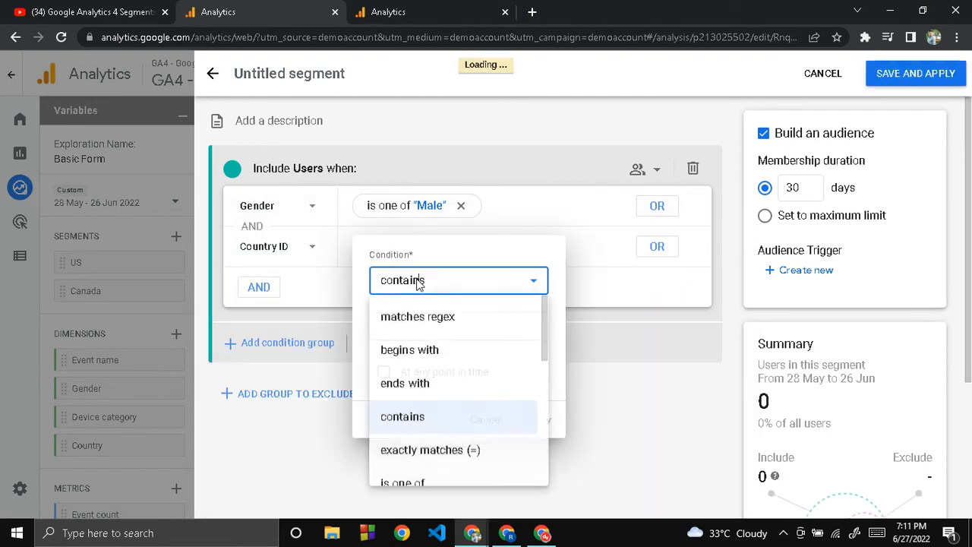
{"action": "left_click", "coordinate": [424, 454]}
{"action": "left_click", "coordinate": [410, 332]}
{"action": "type", "text": "US"}
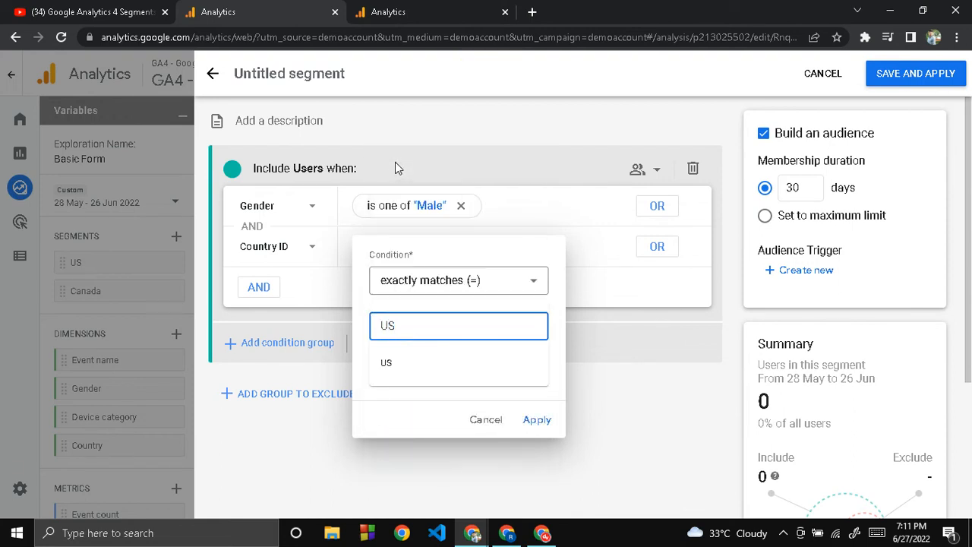
{"action": "left_click", "coordinate": [531, 420]}
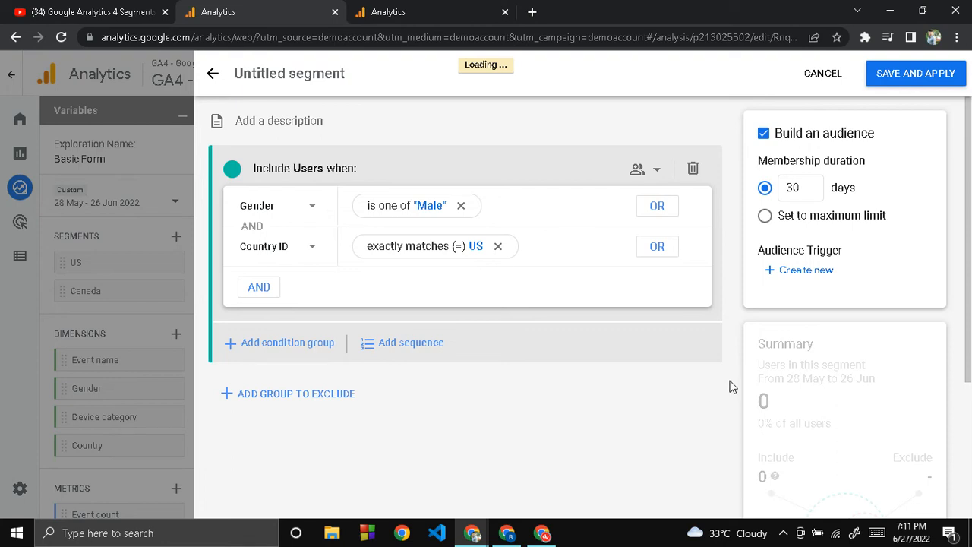
- Review the summary of users and sessions in the untitled segment, and close the segment builder without saving
{"action": "scroll", "coordinate": [730, 385], "scroll_direction": "down", "scroll_amount": 3}
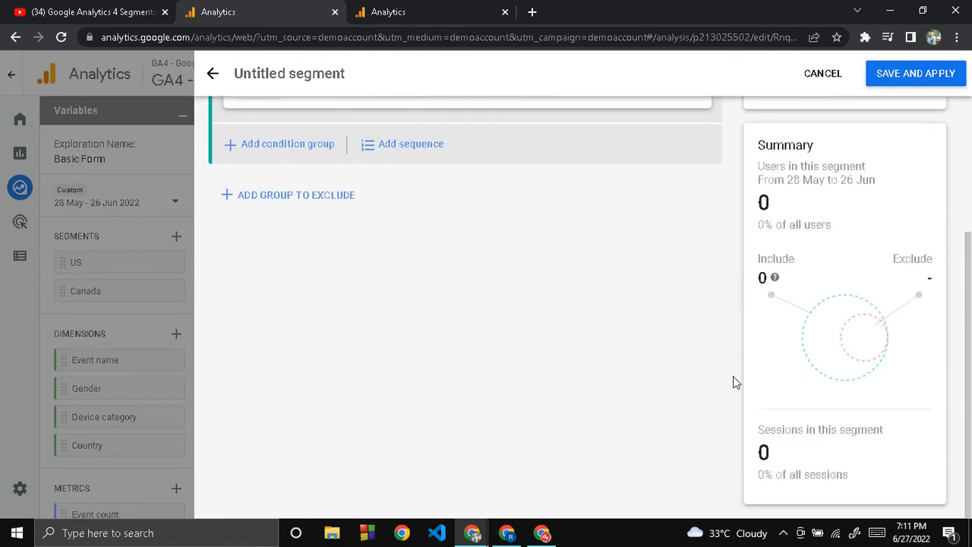
{"action": "scroll", "coordinate": [731, 379], "scroll_direction": "up", "scroll_amount": 3}
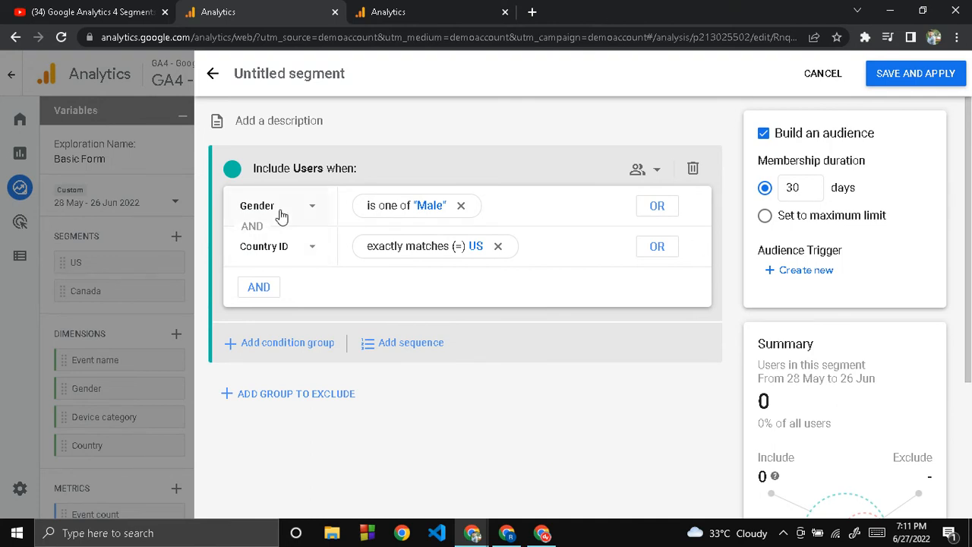
{"action": "left_click", "coordinate": [213, 74]}
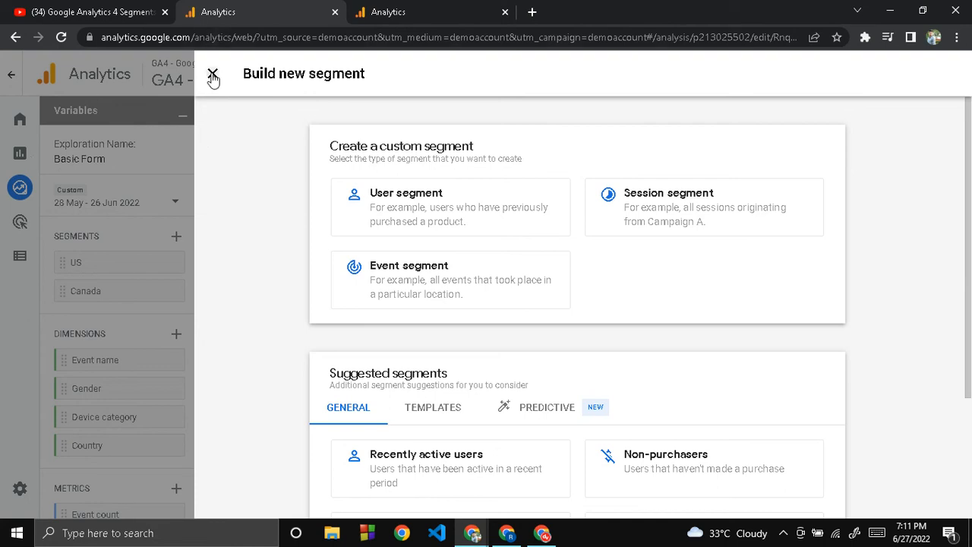
{"action": "left_click", "coordinate": [212, 74]}
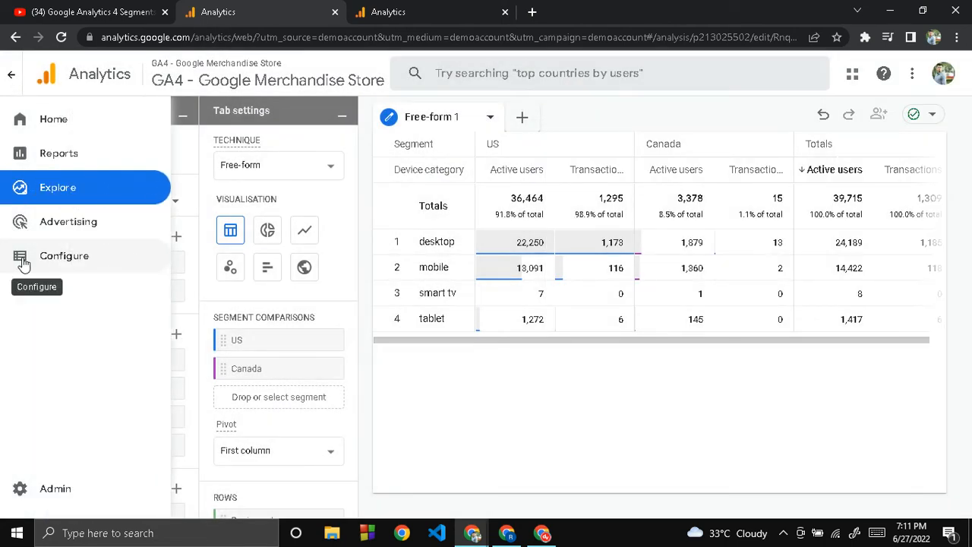
- Open the Audiences list in the Configure section of the Google Merchandise Store property
{"action": "left_click", "coordinate": [23, 262]}
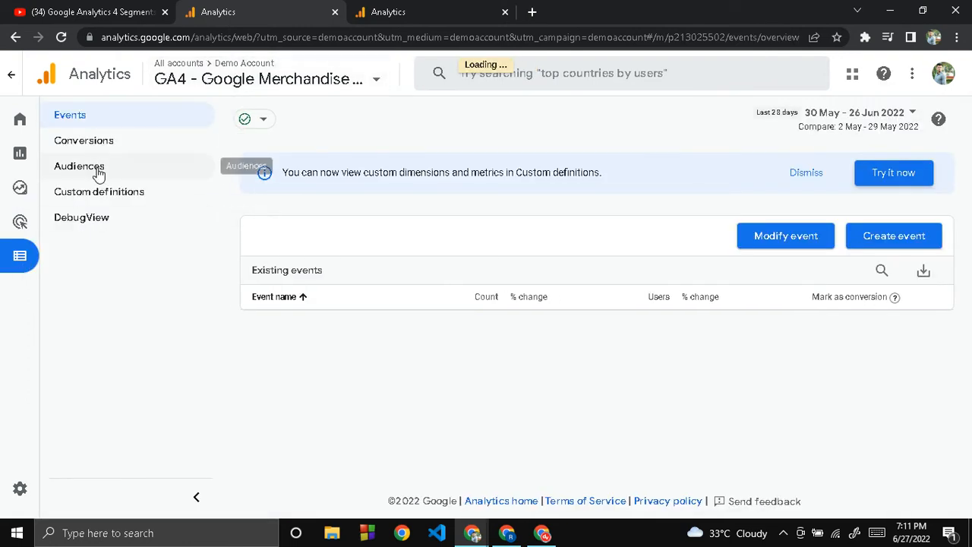
{"action": "left_click", "coordinate": [98, 172]}
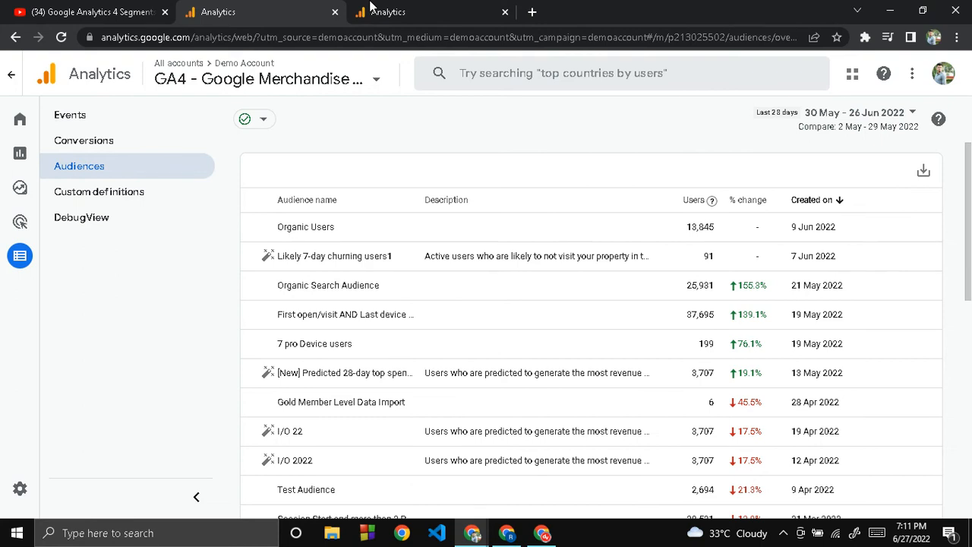
- Switch to the training account's property, discard the untitled audience there and open its Audiences list
{"action": "left_click", "coordinate": [369, 6]}
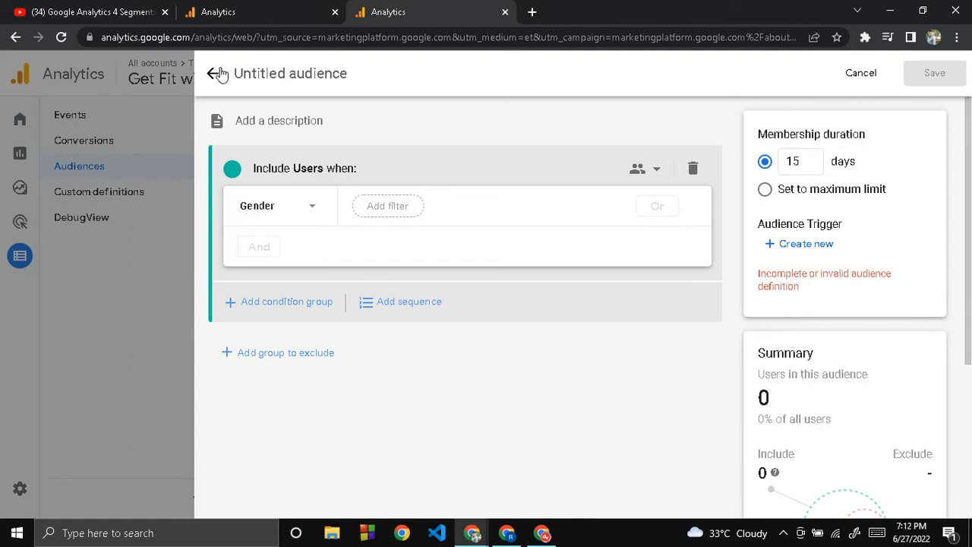
{"action": "left_click", "coordinate": [217, 74]}
{"action": "left_click", "coordinate": [226, 70]}
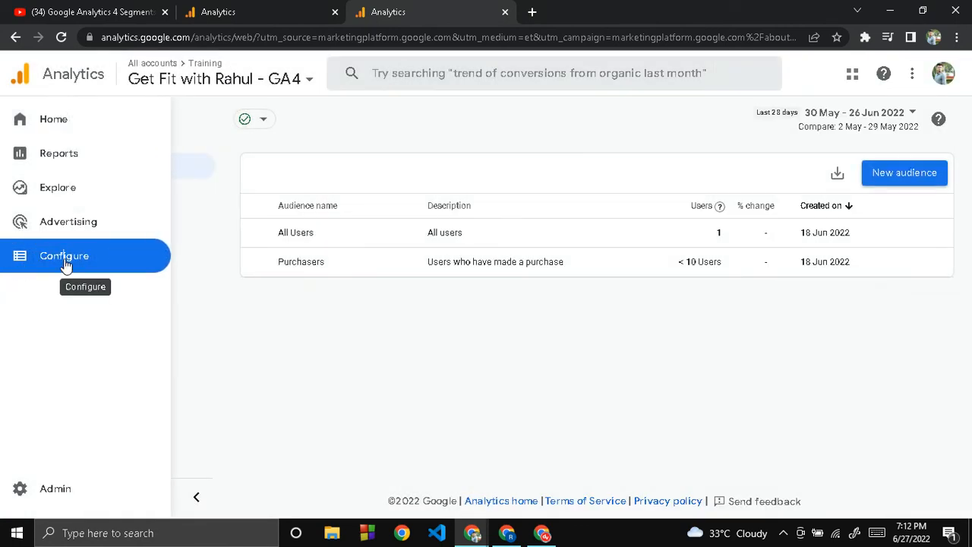
{"action": "left_click", "coordinate": [82, 172]}
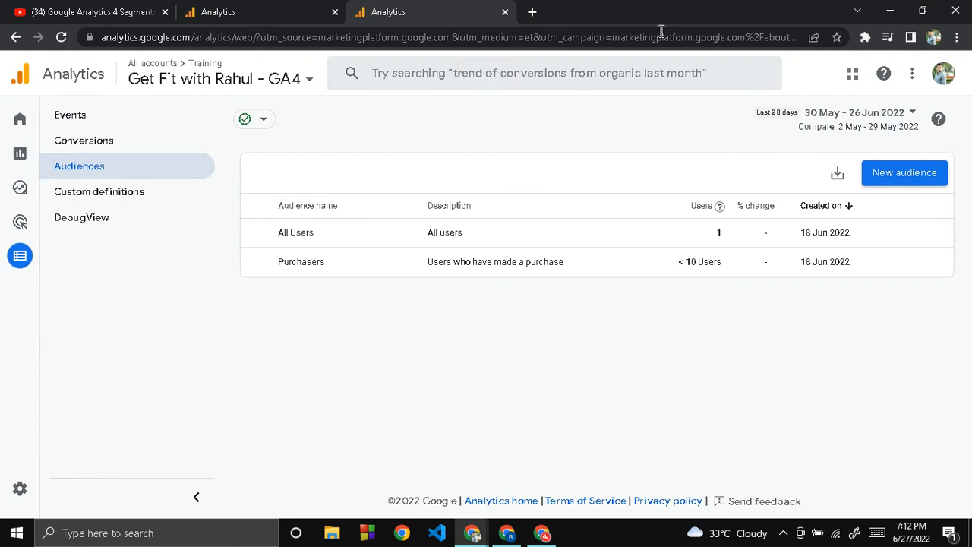
- Start a new custom audience from scratch and view the settings for creating an audience trigger
{"action": "left_click", "coordinate": [877, 175]}
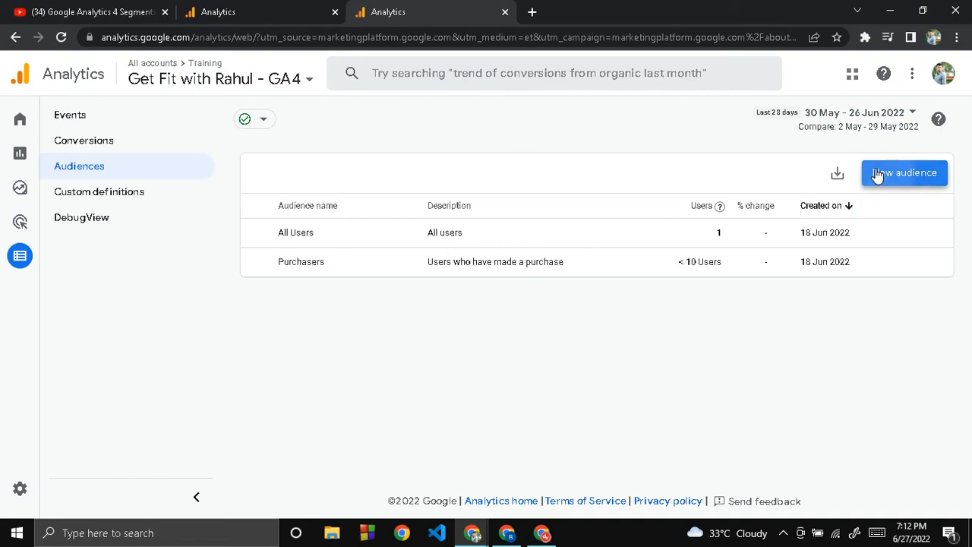
{"action": "scroll", "coordinate": [539, 211], "scroll_direction": "down", "scroll_amount": 1}
{"action": "scroll", "coordinate": [539, 211], "scroll_direction": "up", "scroll_amount": 1}
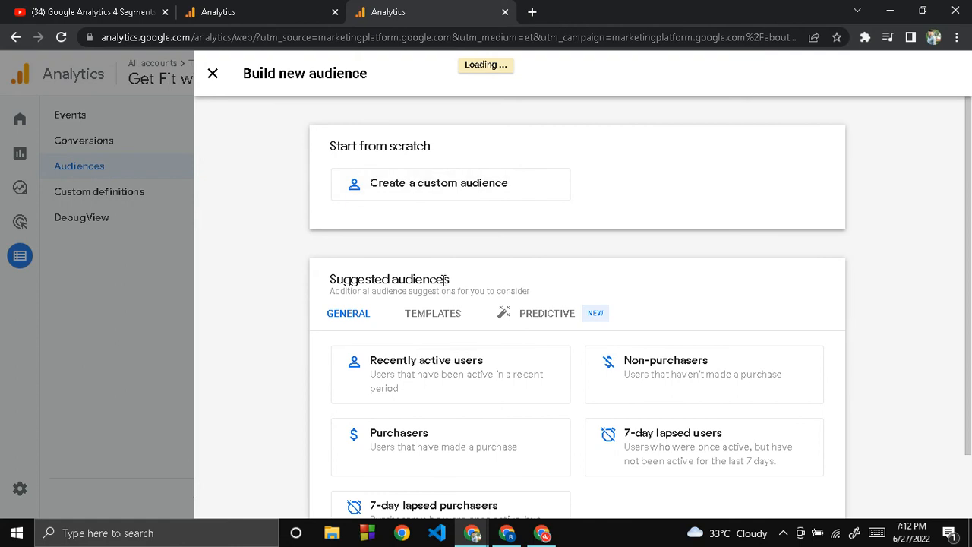
{"action": "scroll", "coordinate": [444, 281], "scroll_direction": "down", "scroll_amount": 1}
{"action": "scroll", "coordinate": [510, 233], "scroll_direction": "up", "scroll_amount": 1}
{"action": "left_click", "coordinate": [453, 186]}
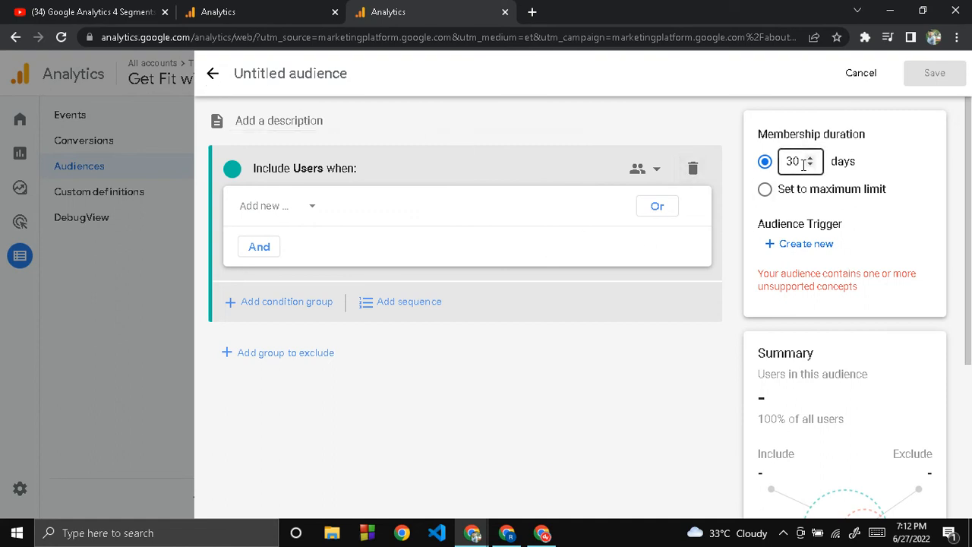
{"action": "left_click", "coordinate": [788, 246]}
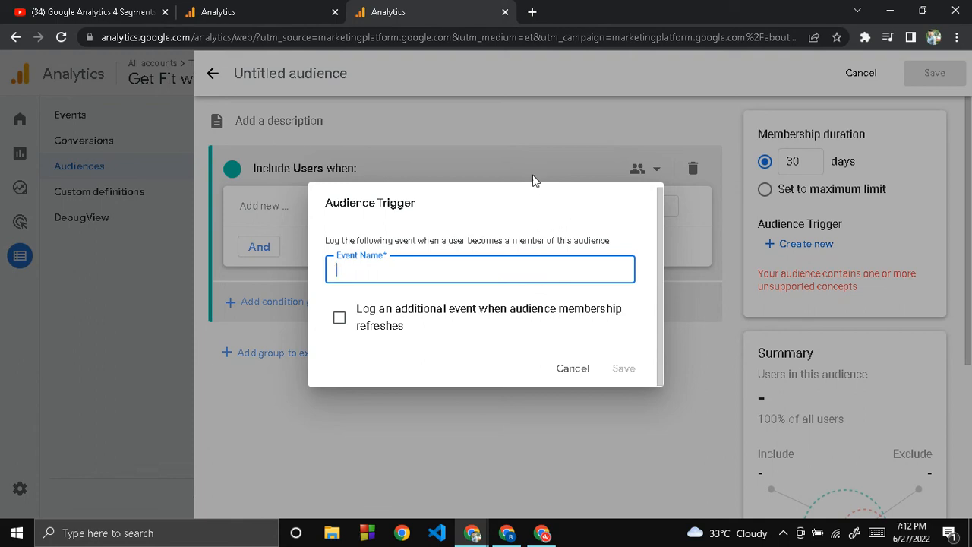
{"action": "left_click", "coordinate": [523, 135]}
- Open Organic Search Audience in the Google Merchandise Store property and examine its user trend, device category and platform breakdowns
{"action": "left_click", "coordinate": [223, 9]}
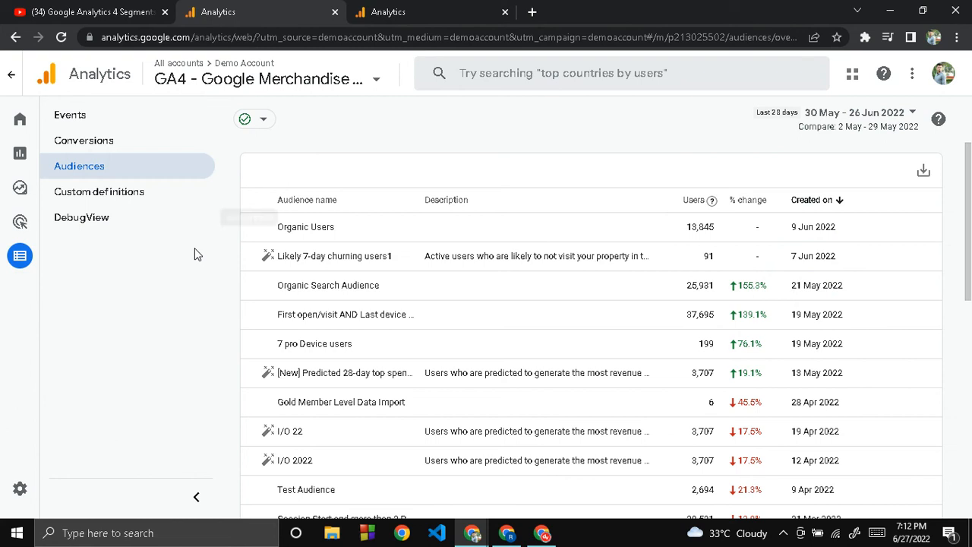
{"action": "left_click", "coordinate": [321, 293]}
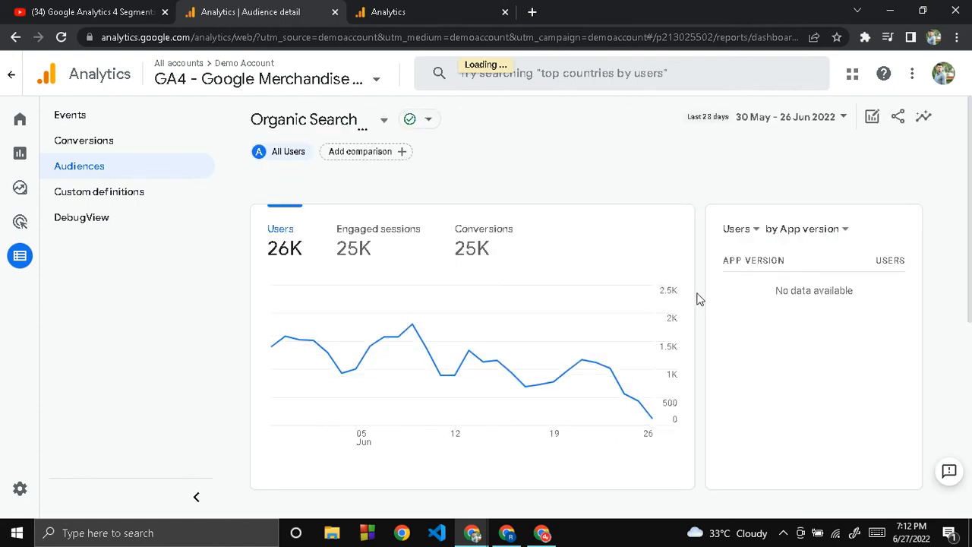
{"action": "scroll", "coordinate": [699, 299], "scroll_direction": "down", "scroll_amount": 2}
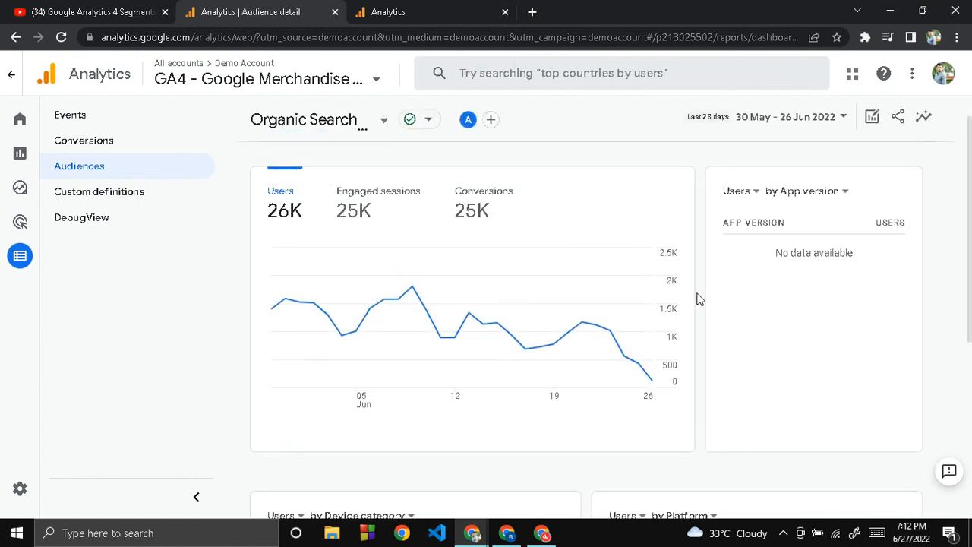
{"action": "scroll", "coordinate": [700, 298], "scroll_direction": "down", "scroll_amount": 4}
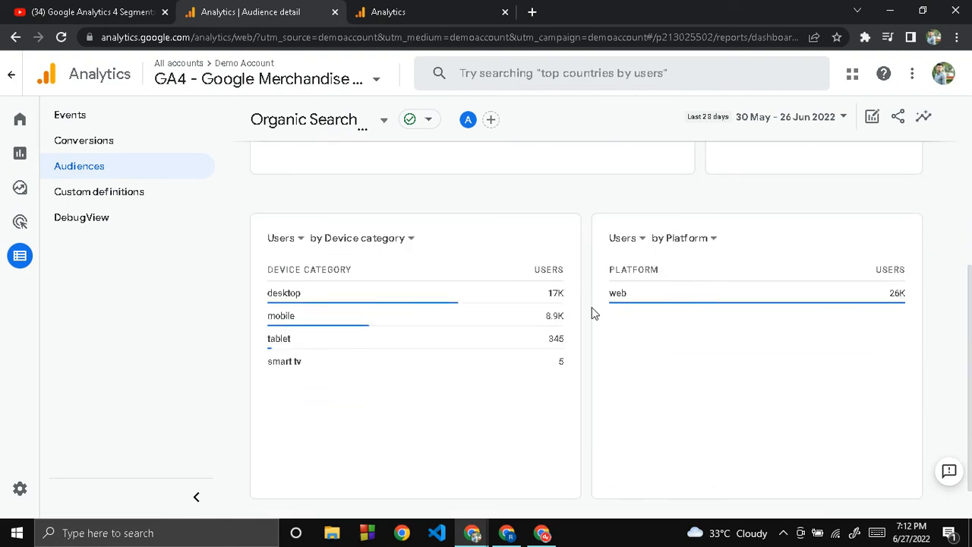
{"action": "scroll", "coordinate": [586, 326], "scroll_direction": "down", "scroll_amount": 1}
{"action": "scroll", "coordinate": [585, 326], "scroll_direction": "up", "scroll_amount": 4}
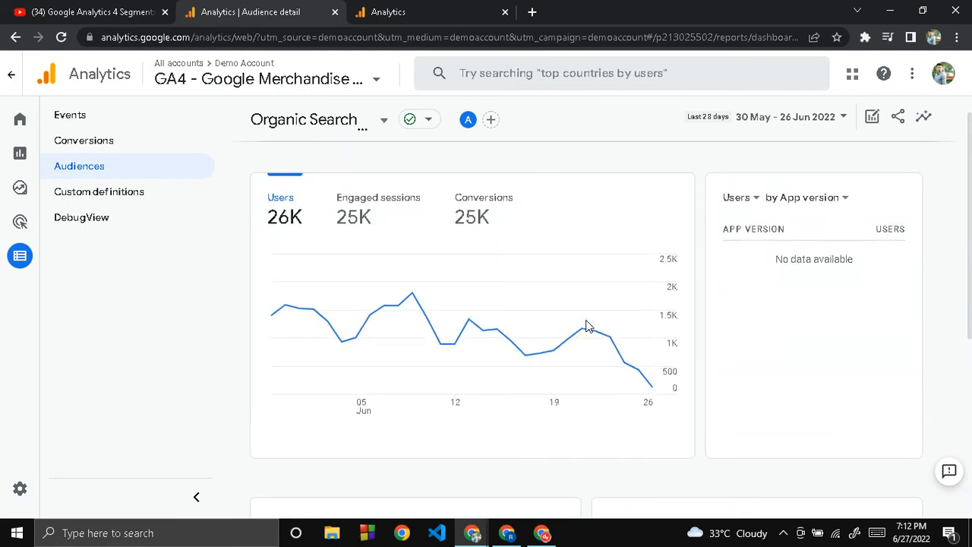
{"action": "scroll", "coordinate": [586, 326], "scroll_direction": "down", "scroll_amount": 3}
{"action": "scroll", "coordinate": [586, 326], "scroll_direction": "down", "scroll_amount": 1}
{"action": "mouse_move", "coordinate": [316, 294]}
{"action": "mouse_move", "coordinate": [631, 263]}
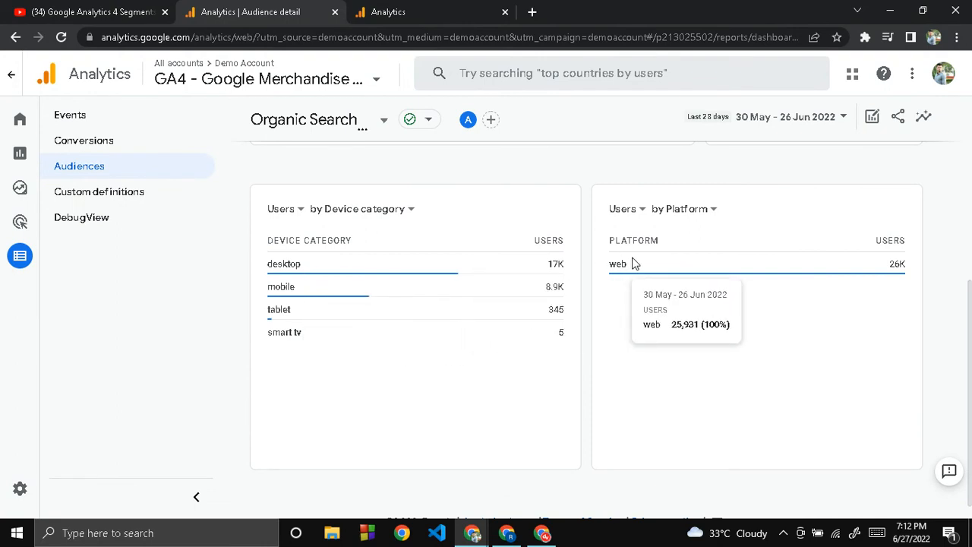
{"action": "scroll", "coordinate": [586, 283], "scroll_direction": "up", "scroll_amount": 4}
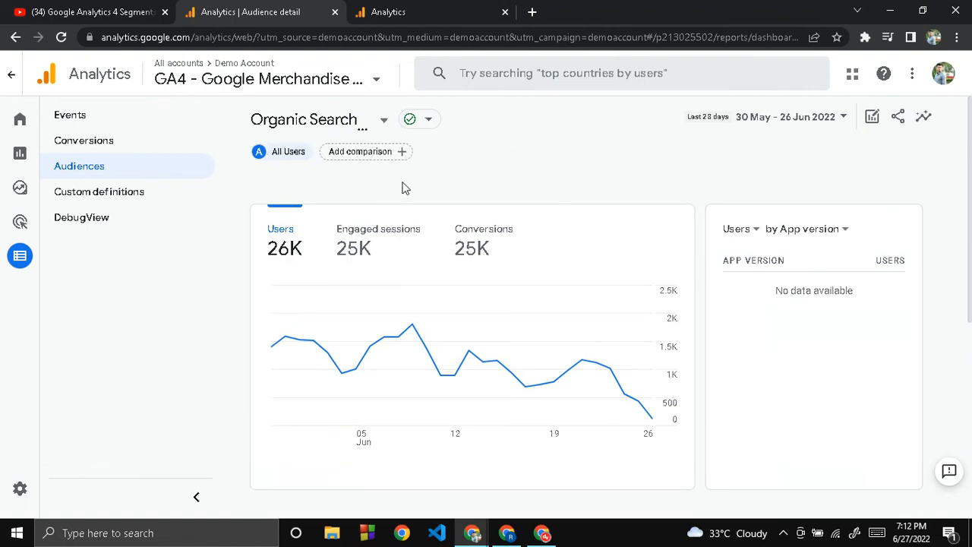
- Add a comparison to the Organic Search Audience report that includes users whose Age is 18-24
{"action": "left_click", "coordinate": [355, 159]}
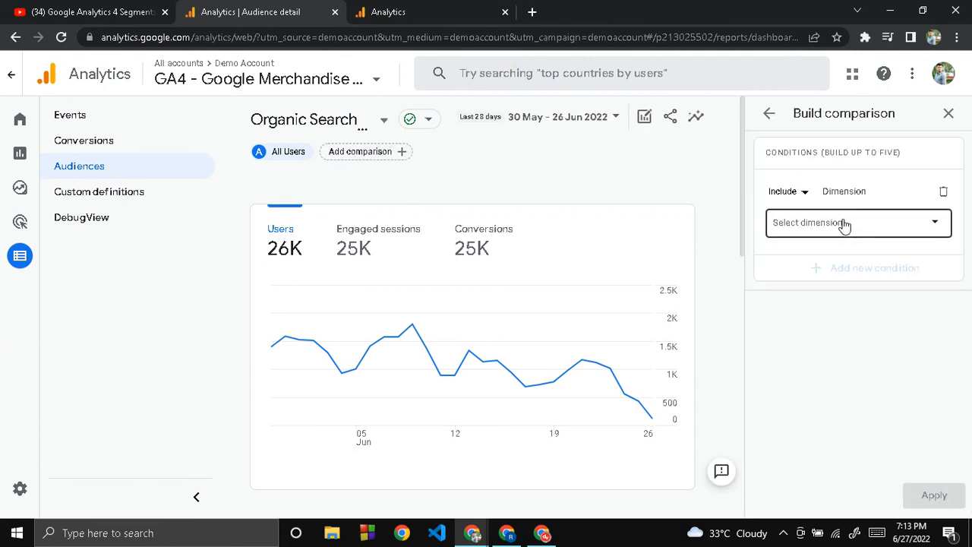
{"action": "left_click", "coordinate": [844, 224]}
{"action": "left_click", "coordinate": [826, 317]}
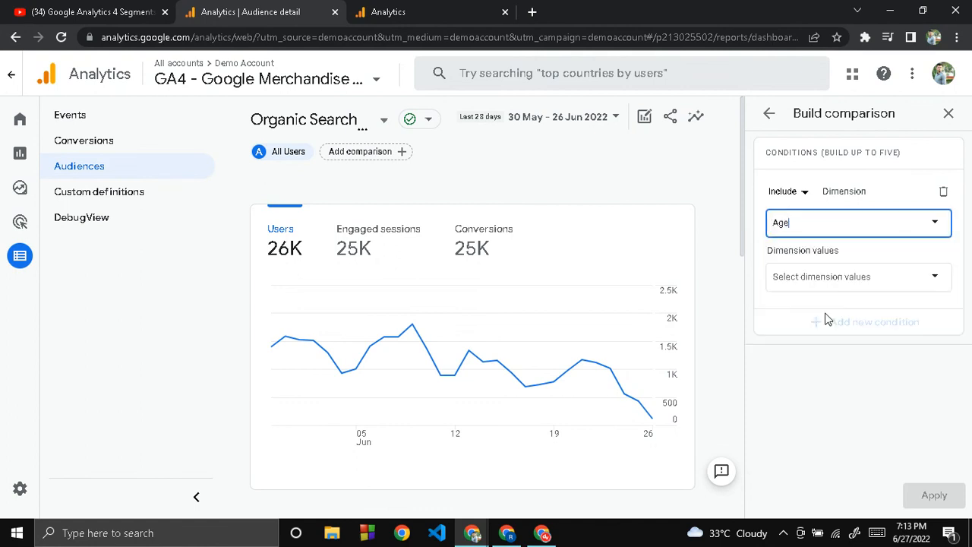
{"action": "left_click", "coordinate": [835, 280]}
{"action": "left_click", "coordinate": [794, 309]}
{"action": "left_click", "coordinate": [921, 458]}
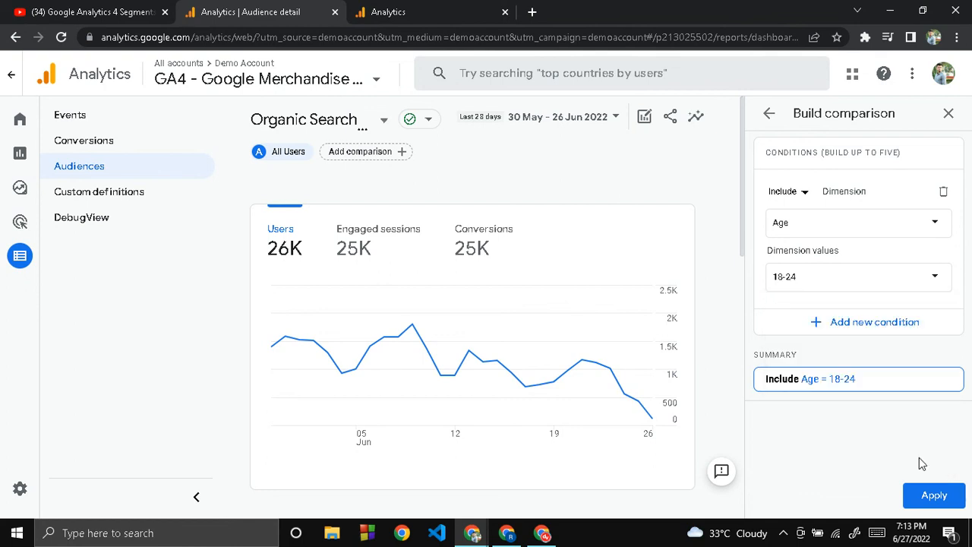
{"action": "left_click", "coordinate": [932, 494]}
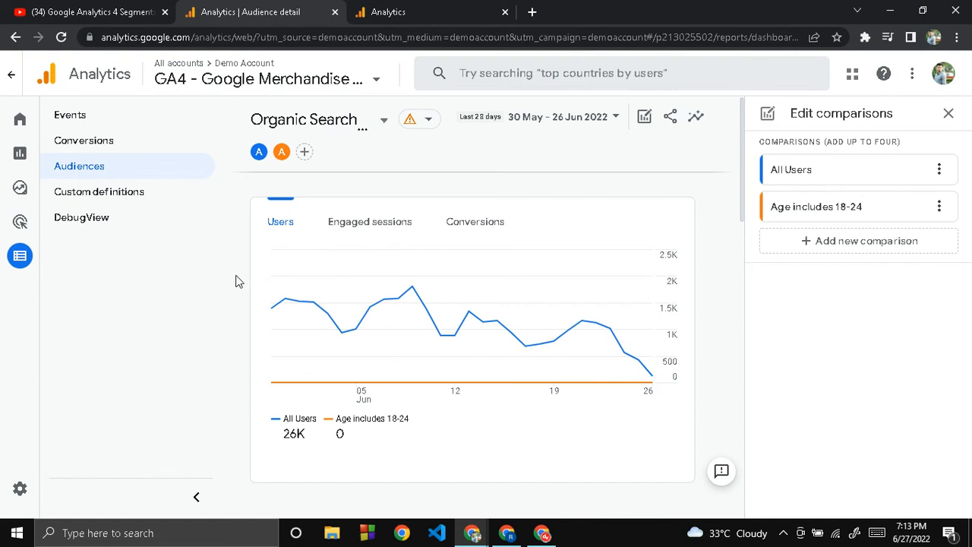
- Leave the audience report for the property's Home page
{"action": "left_click", "coordinate": [22, 126]}
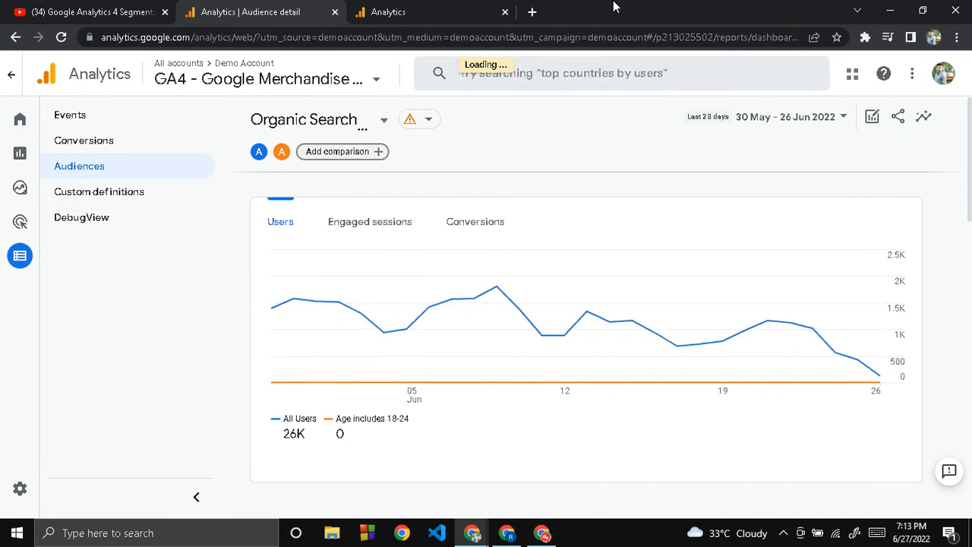
{"action": "key", "text": "alt+Tab"}
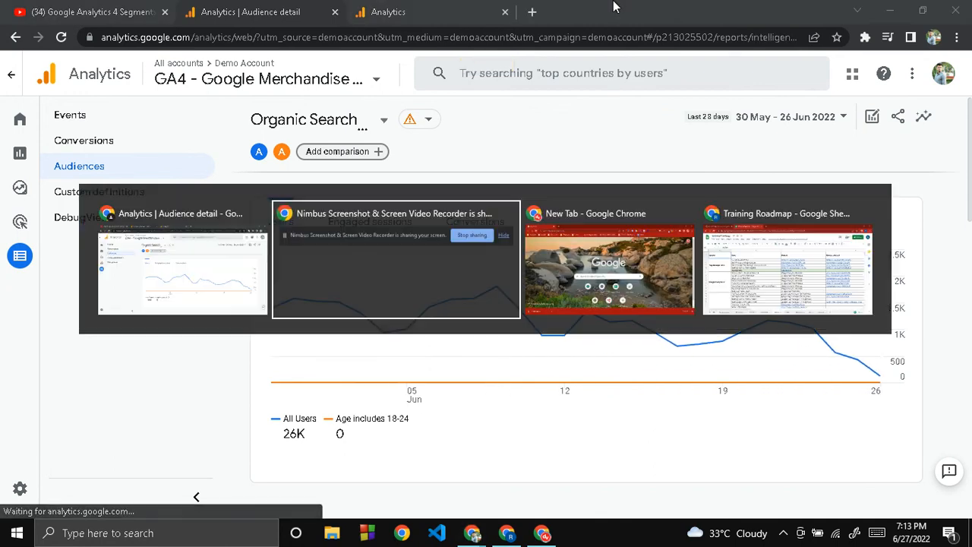